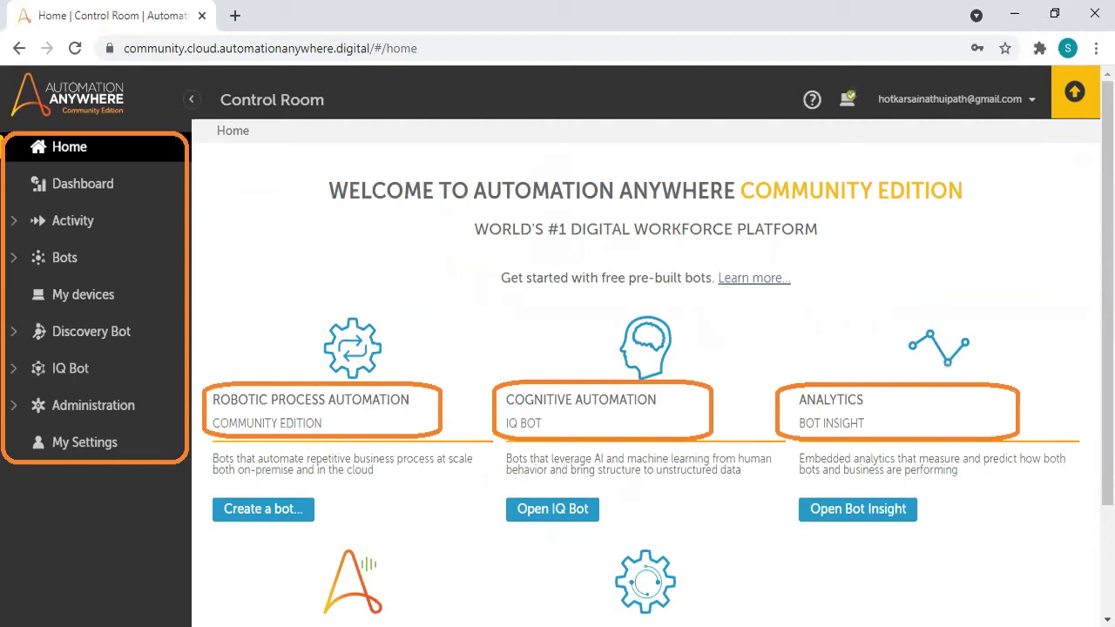
Switch to the Control Room home page in Chrome and look over the local device status, help options and account details.
key(alt+Tab)
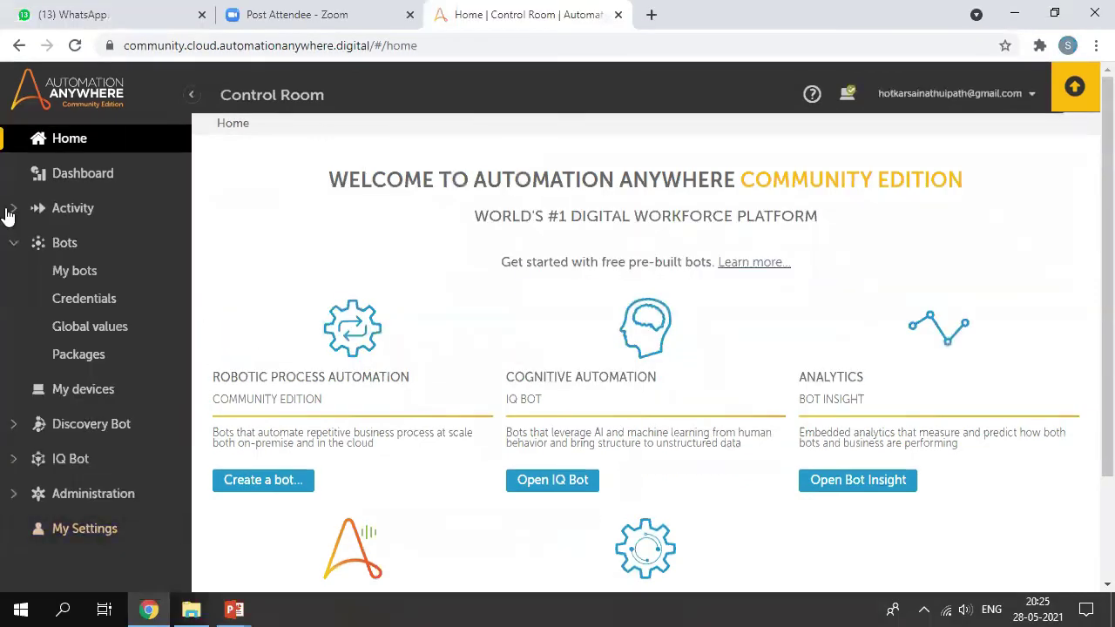
click(7, 242)
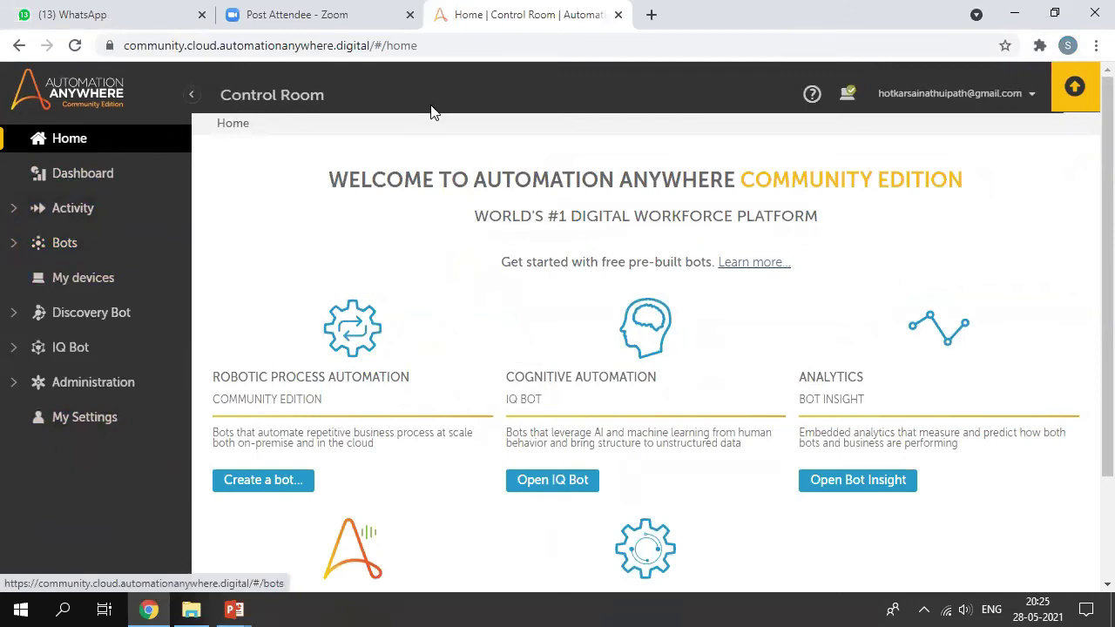
click(847, 100)
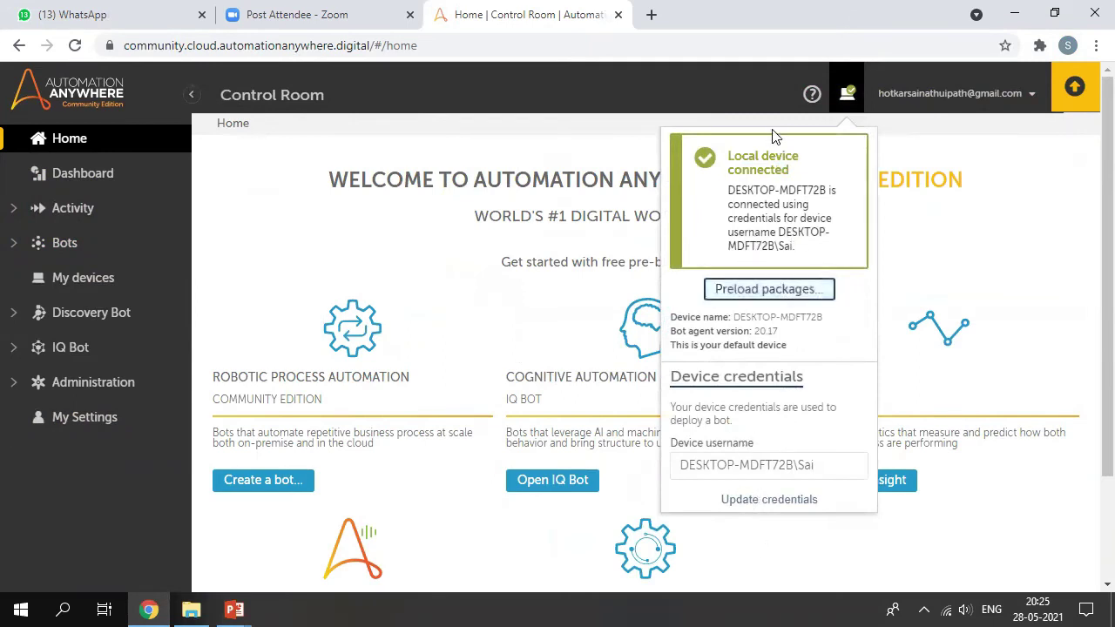
click(807, 101)
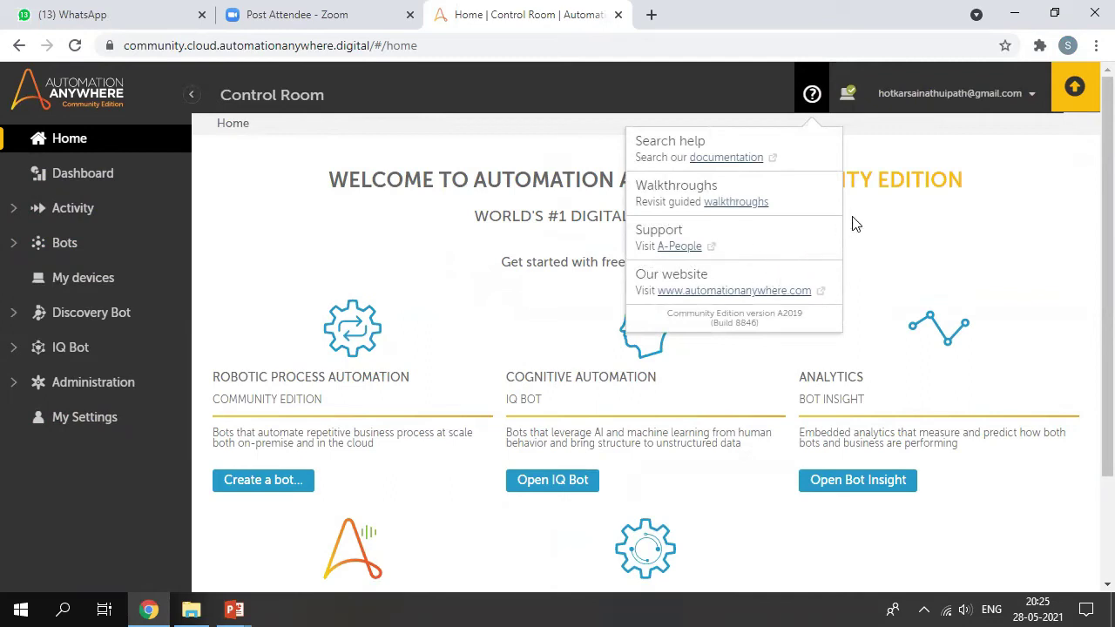
click(932, 109)
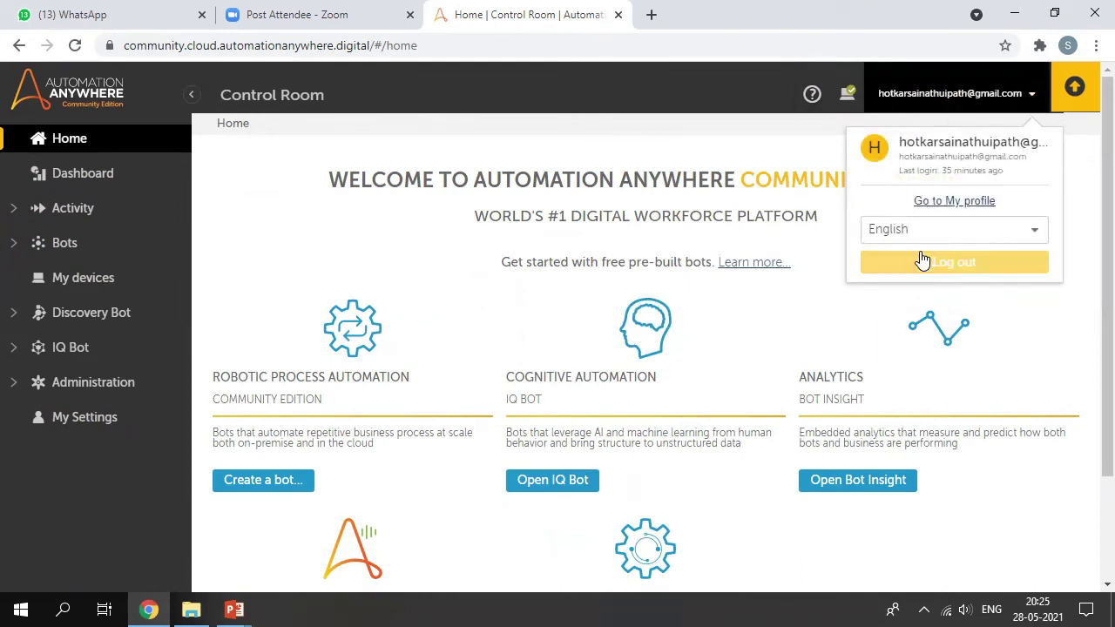
click(626, 154)
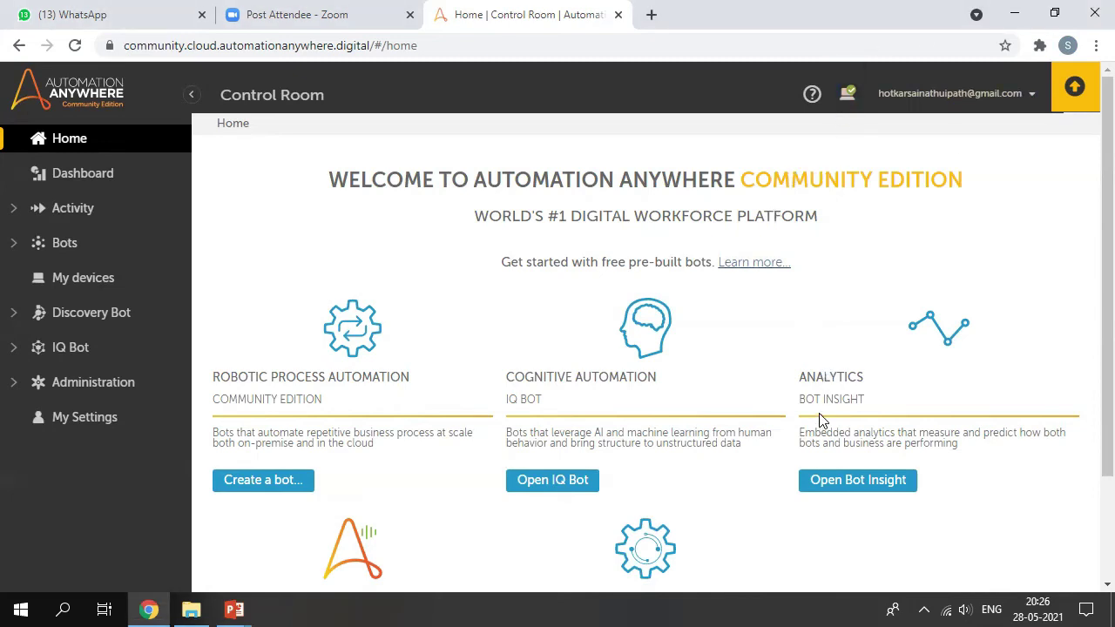
View the Dashboard page and examine the list of in-progress bot activity.
click(38, 183)
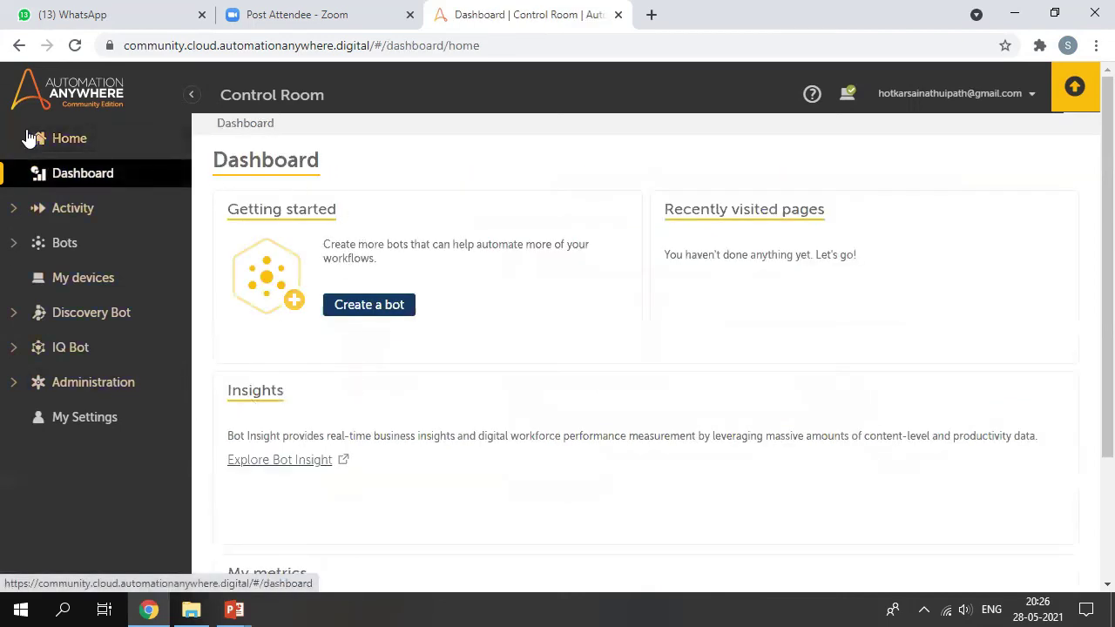
click(61, 218)
click(83, 236)
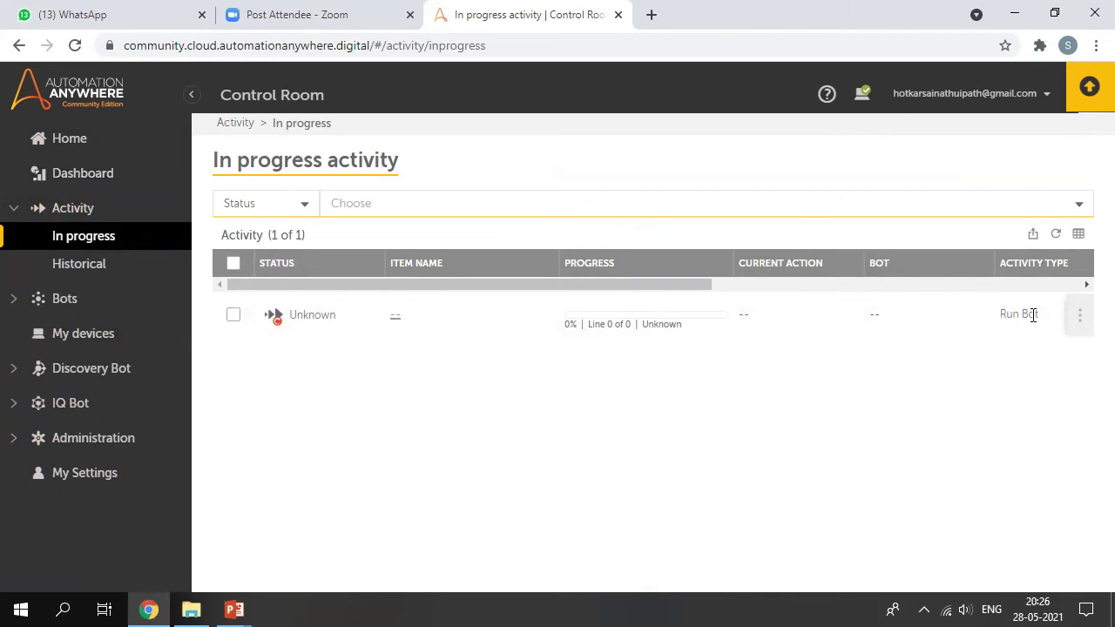
drag(628, 285, 317, 308)
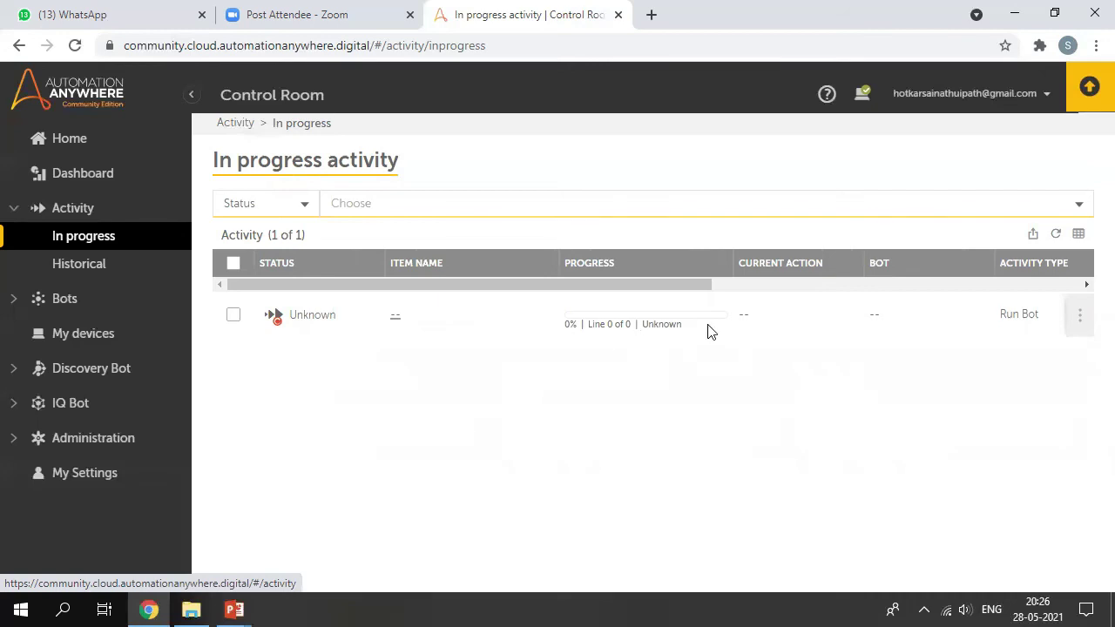
Examine the historical activity list for completed and failed bot runs, including their status, bot name and start time.
click(92, 273)
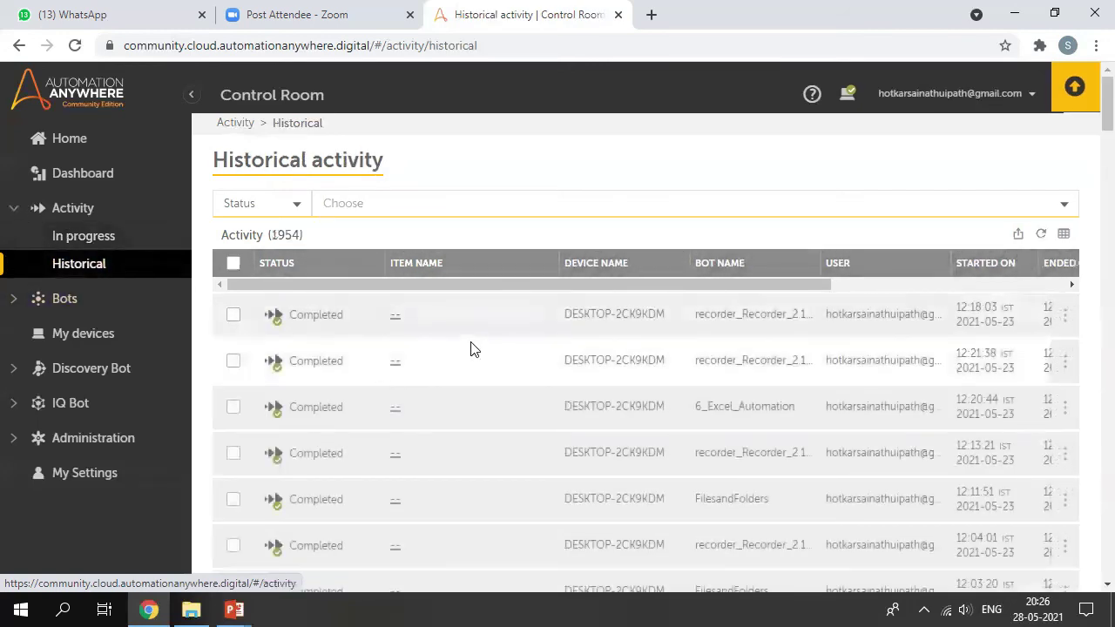
scroll(472, 355, down, 2)
scroll(470, 357, down, 4)
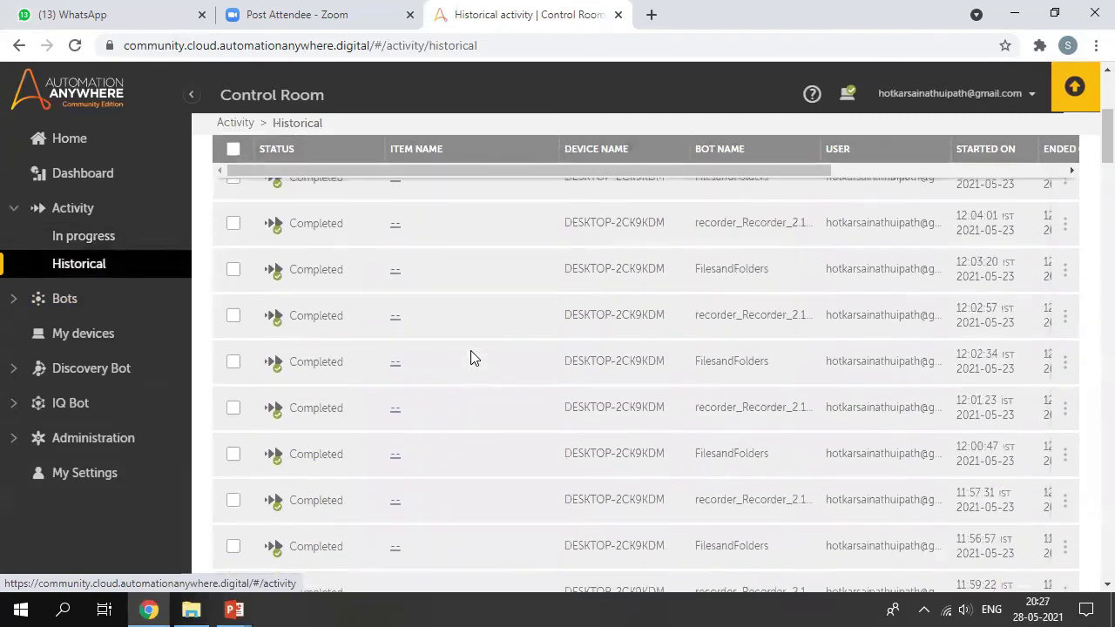
scroll(470, 354, down, 6)
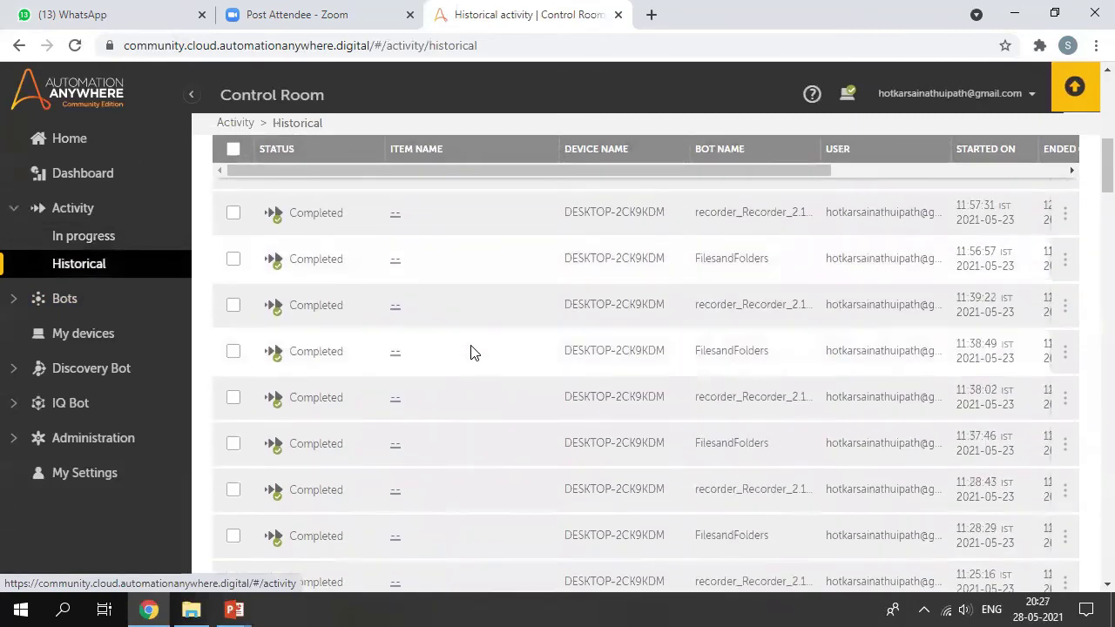
scroll(471, 352, up, 10)
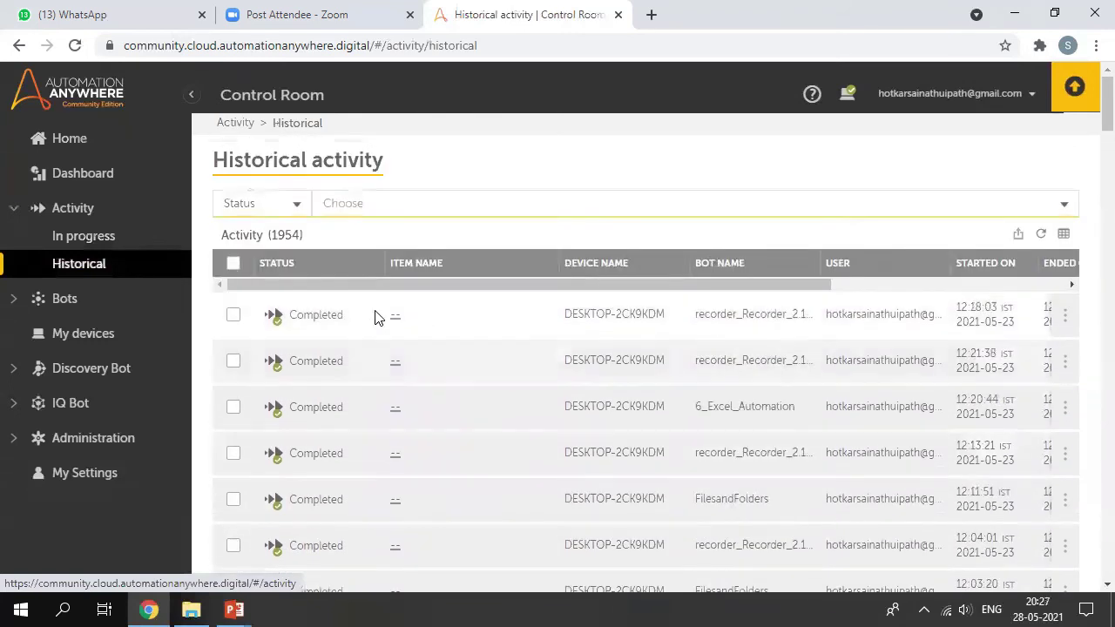
double_click(300, 315)
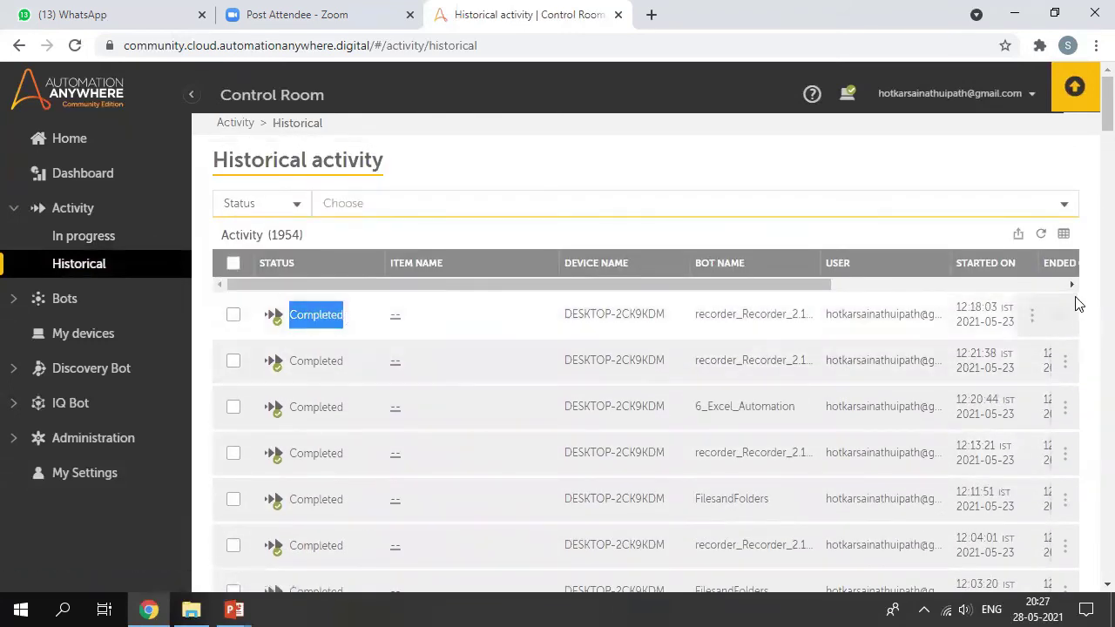
scroll(1091, 406, down, 5)
scroll(1089, 436, down, 20)
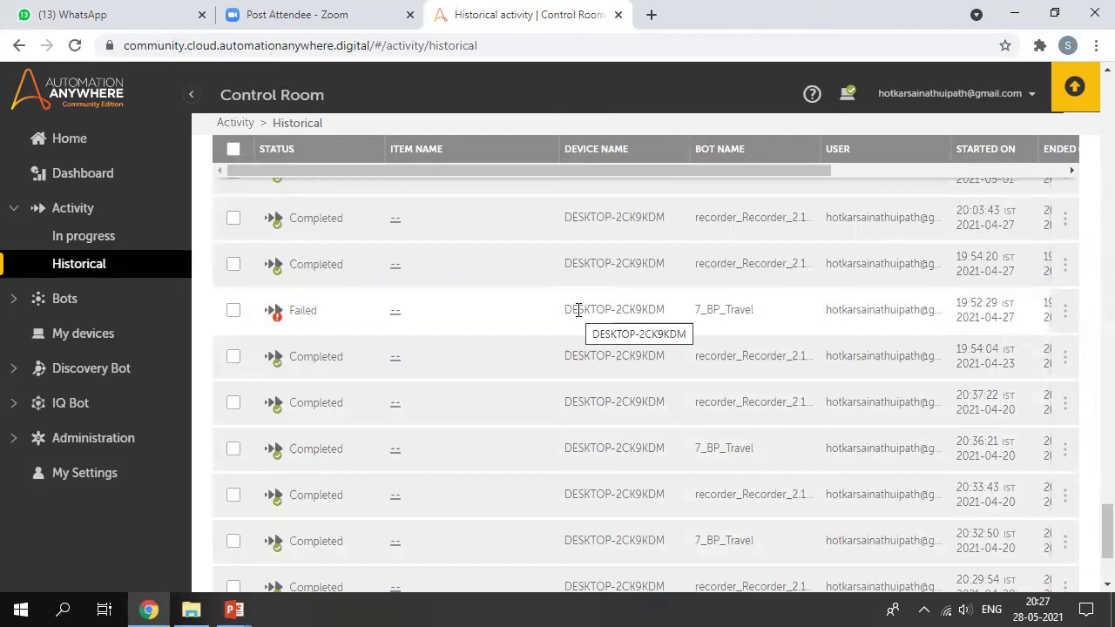
drag(685, 311, 978, 303)
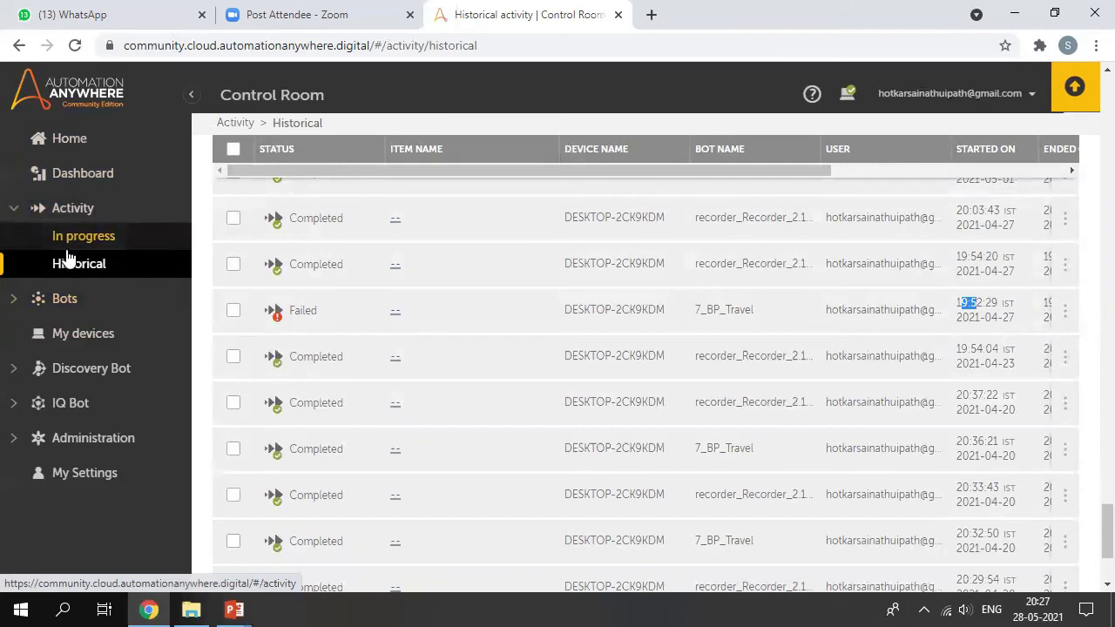
Look through the bot repository, credentials, global values and packages pages of the Bots section.
click(70, 300)
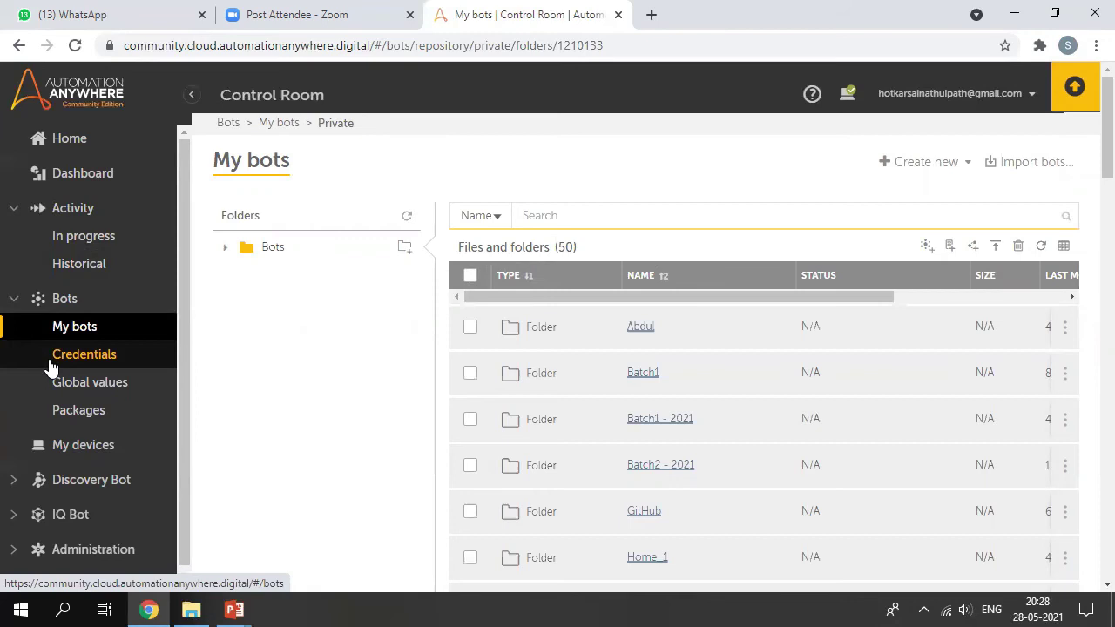
click(68, 368)
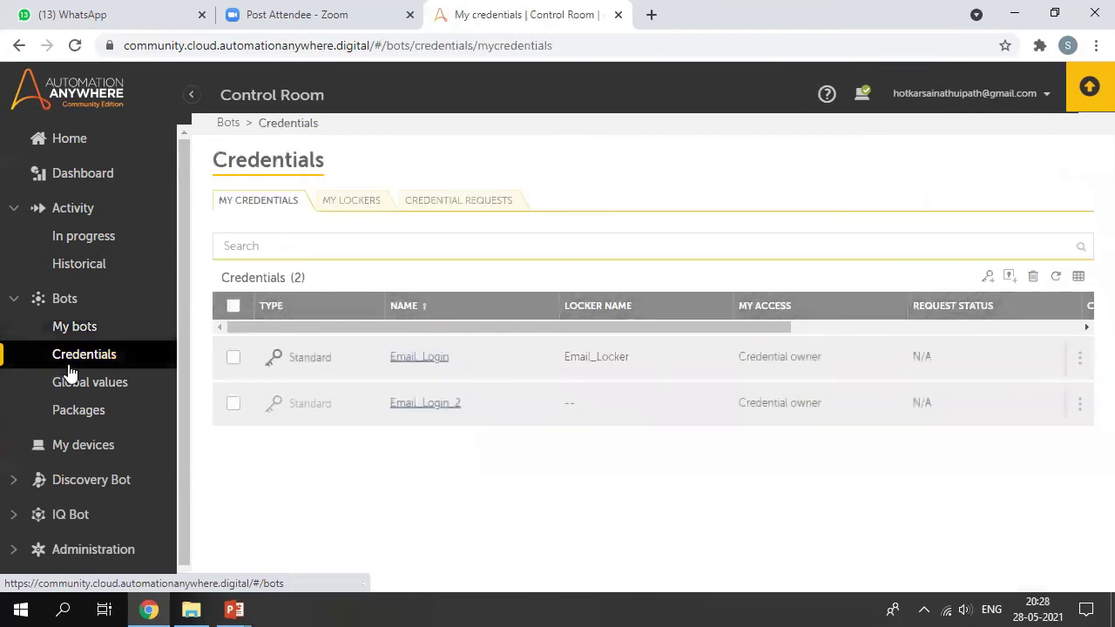
click(81, 391)
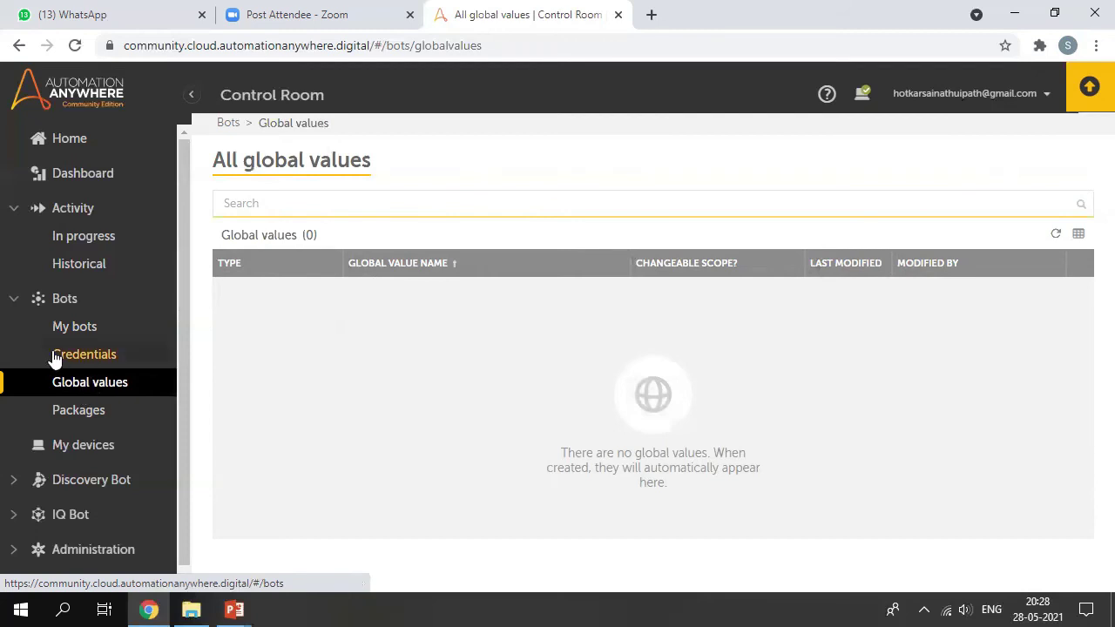
click(119, 415)
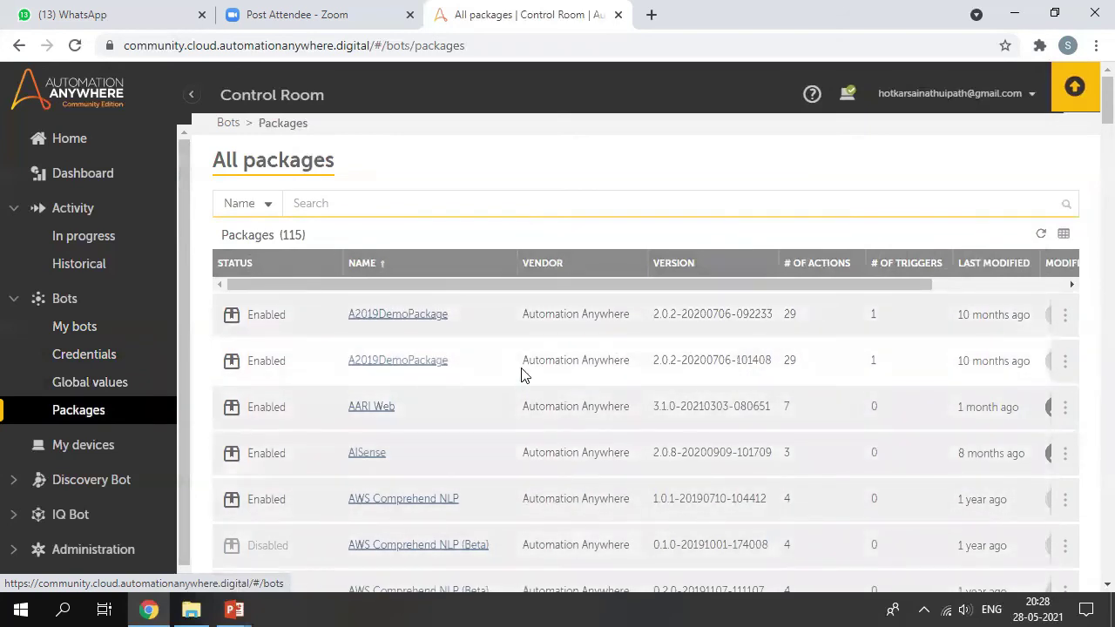
Check the registered device's connection status and its remaining details on the My devices page.
click(110, 444)
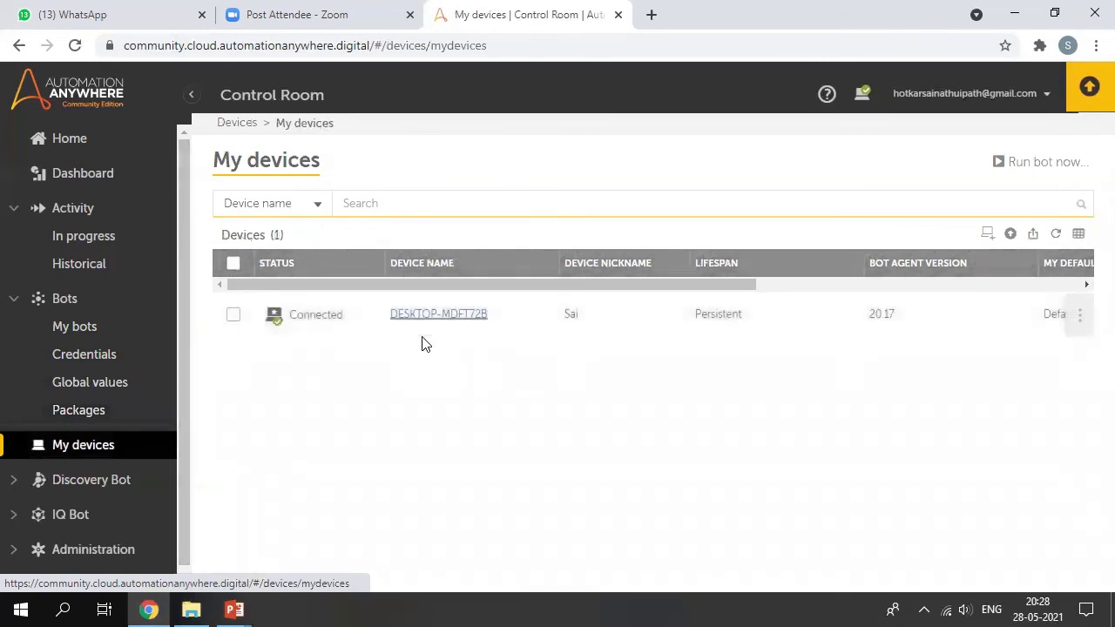
drag(270, 319, 353, 318)
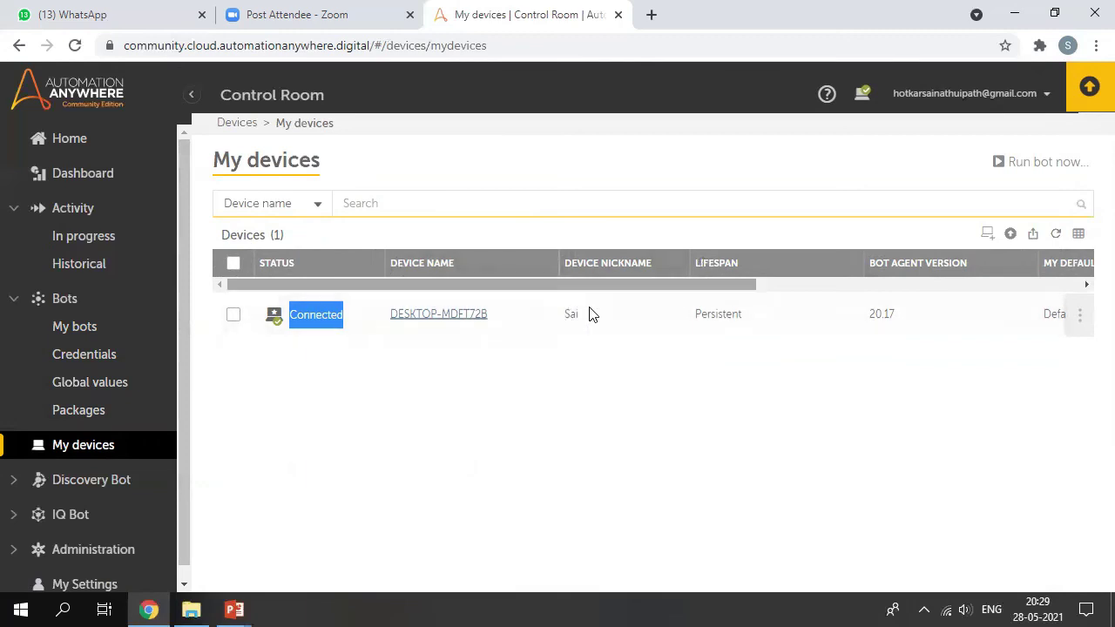
drag(620, 288, 944, 287)
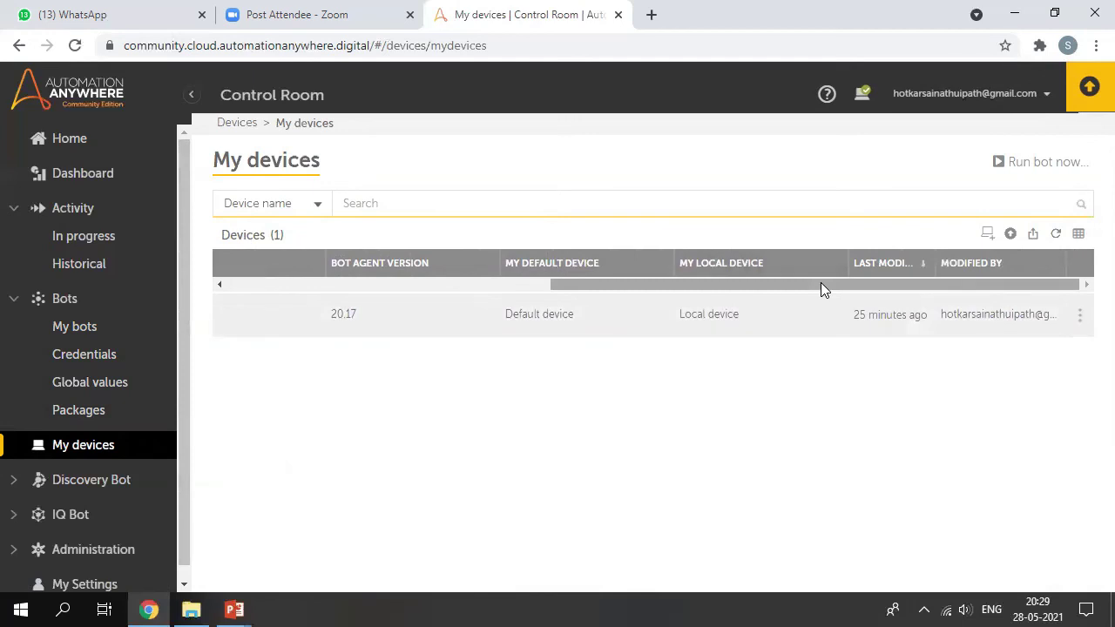
View the Discovery Bot processes and the IQ Bot learning instances.
click(124, 483)
scroll(119, 470, down, 1)
click(119, 441)
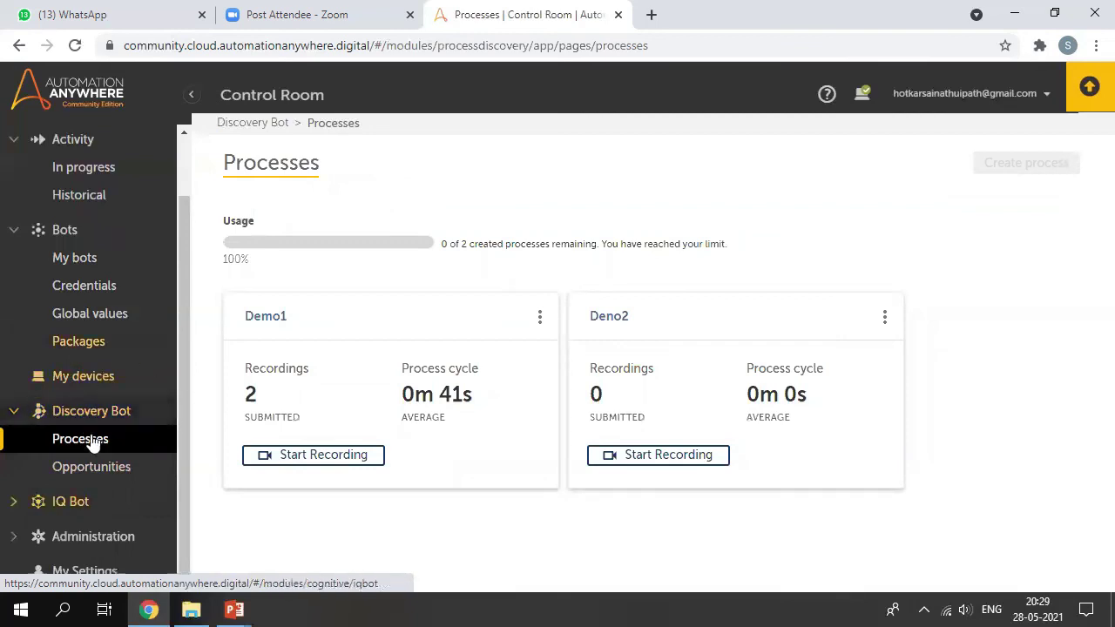
click(144, 503)
click(133, 497)
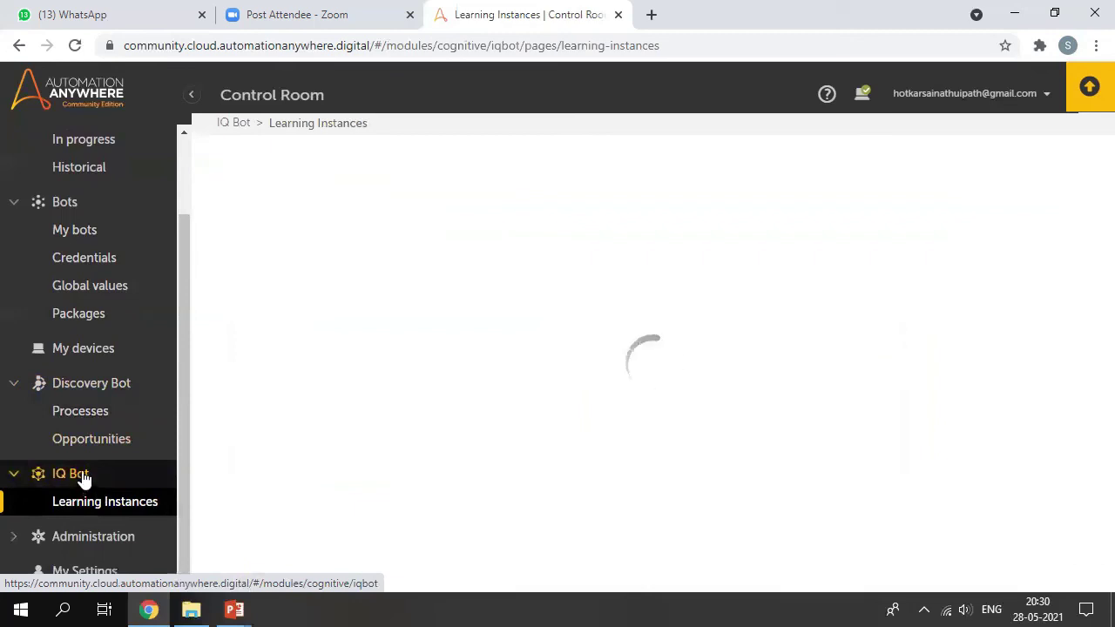
Open the list of all users in the Administration section.
click(87, 534)
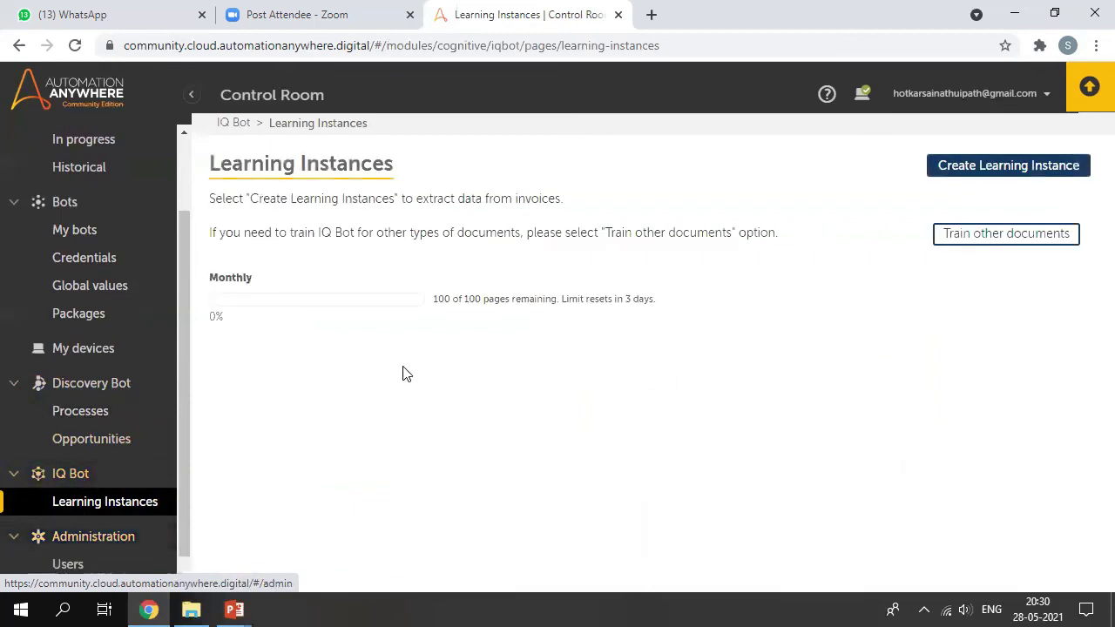
scroll(82, 562, down, 1)
click(87, 540)
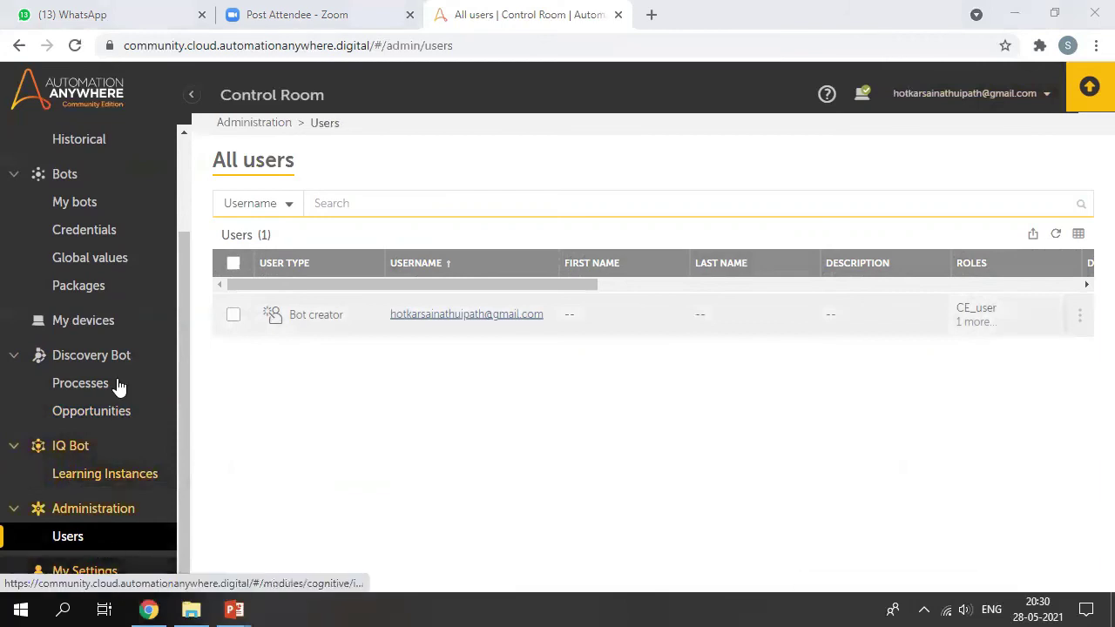
Create a task bot named DemoSesssion in the \Bots\ folder and open it for editing.
click(106, 209)
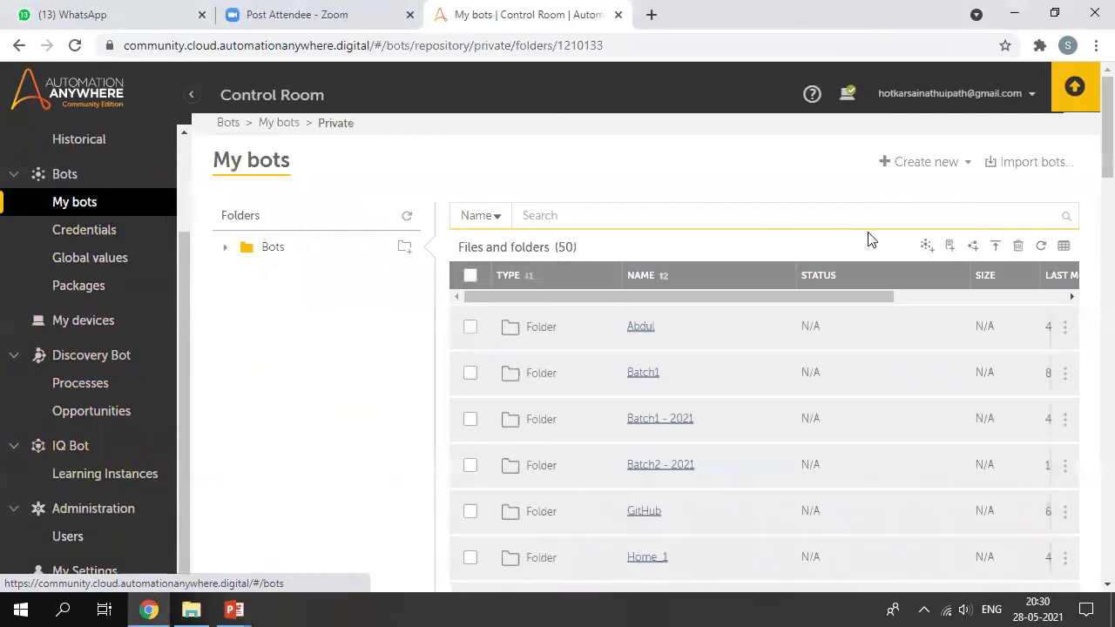
click(928, 248)
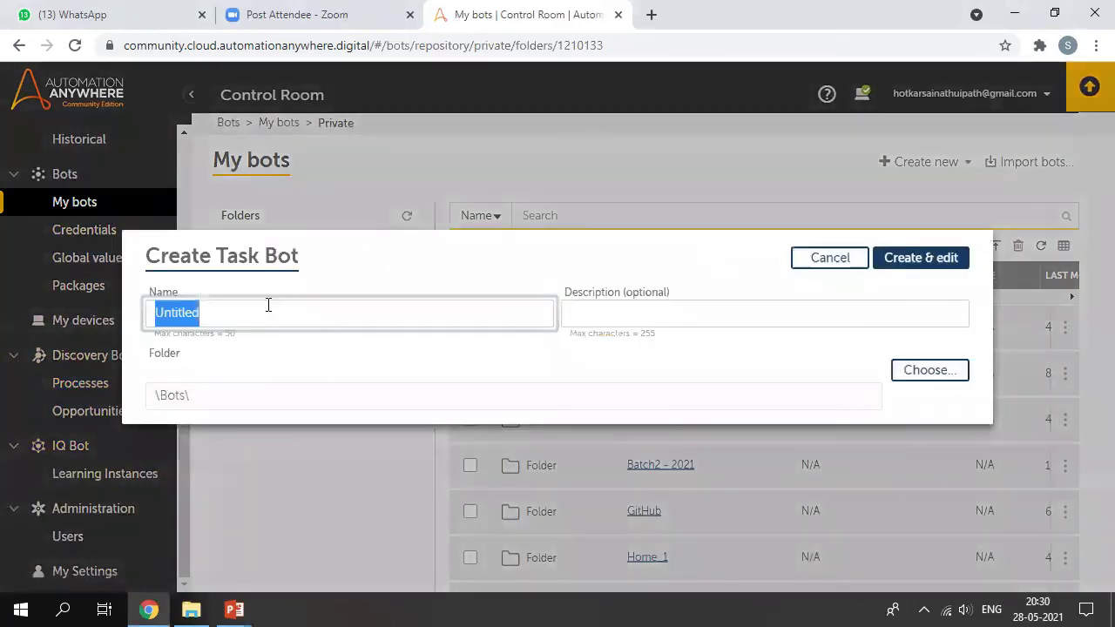
text(DemoSesssion)
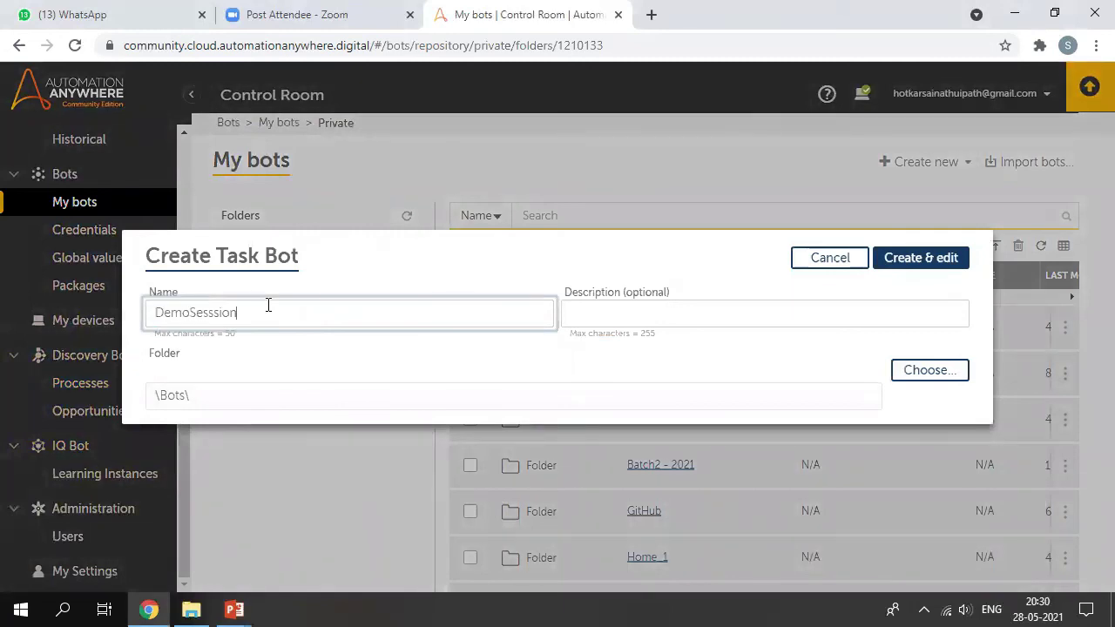
key(Return)
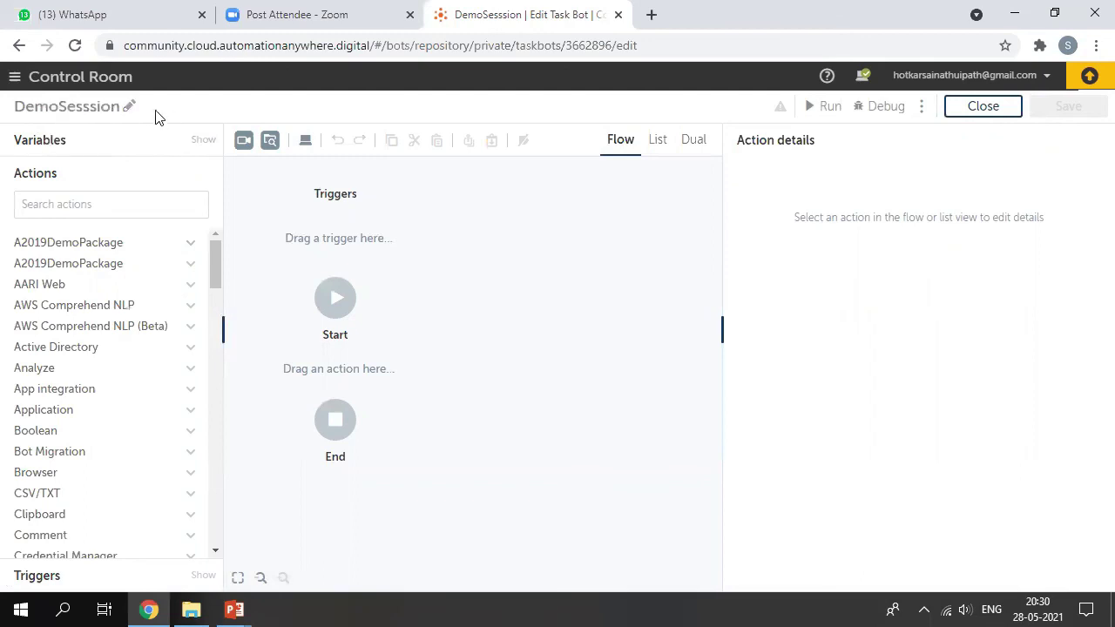
Look at the bot's name editing and the variable creation form without changing anything, and expand the System variables.
click(128, 107)
click(865, 260)
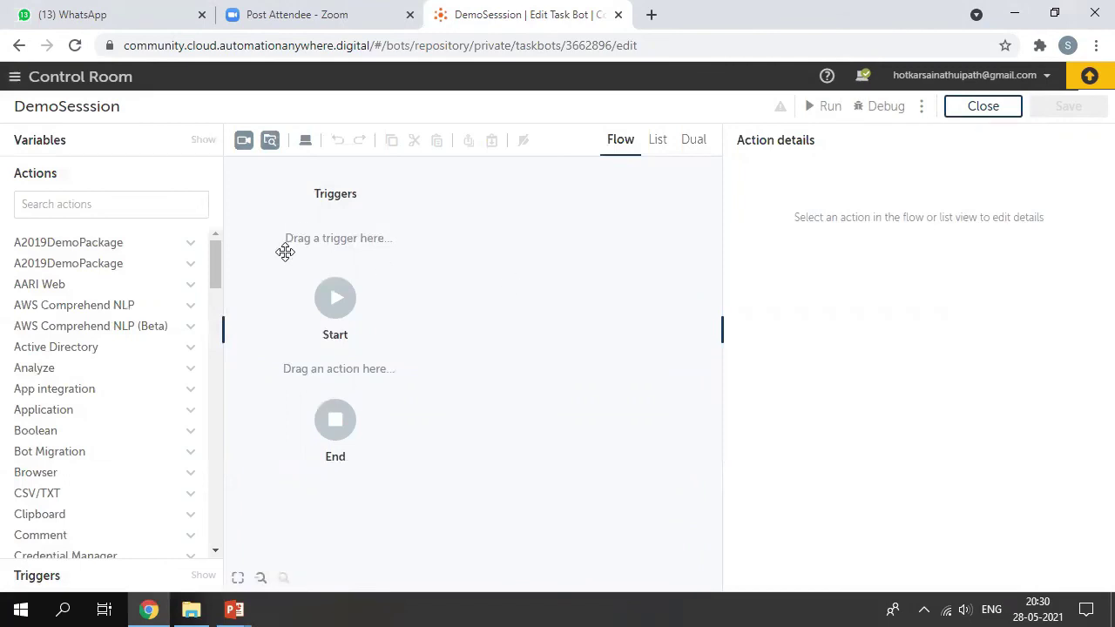
click(55, 141)
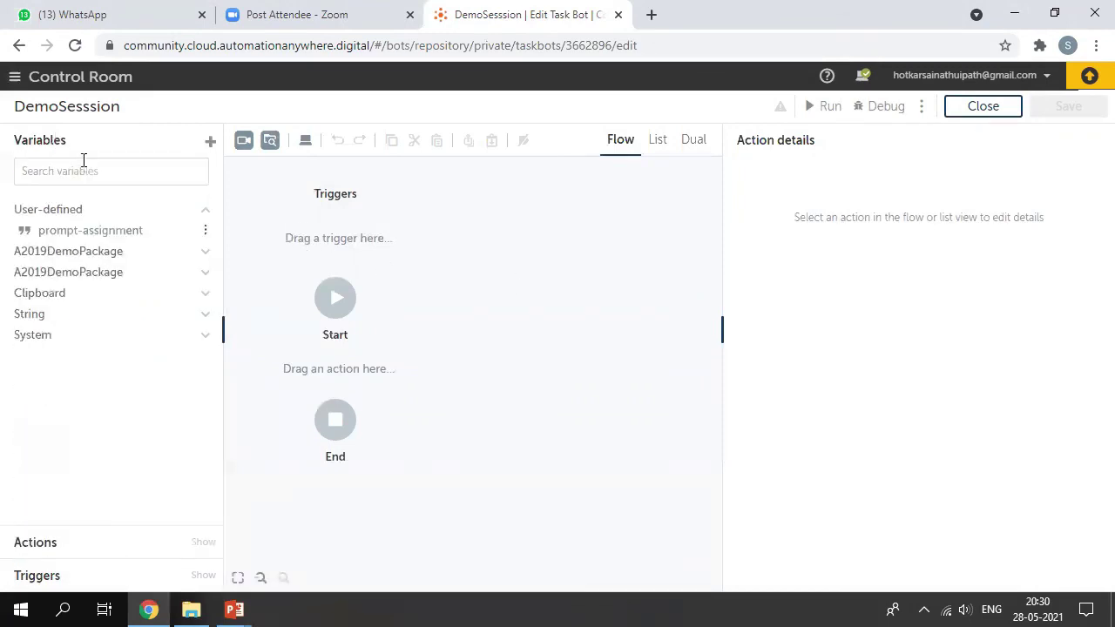
click(210, 141)
click(811, 191)
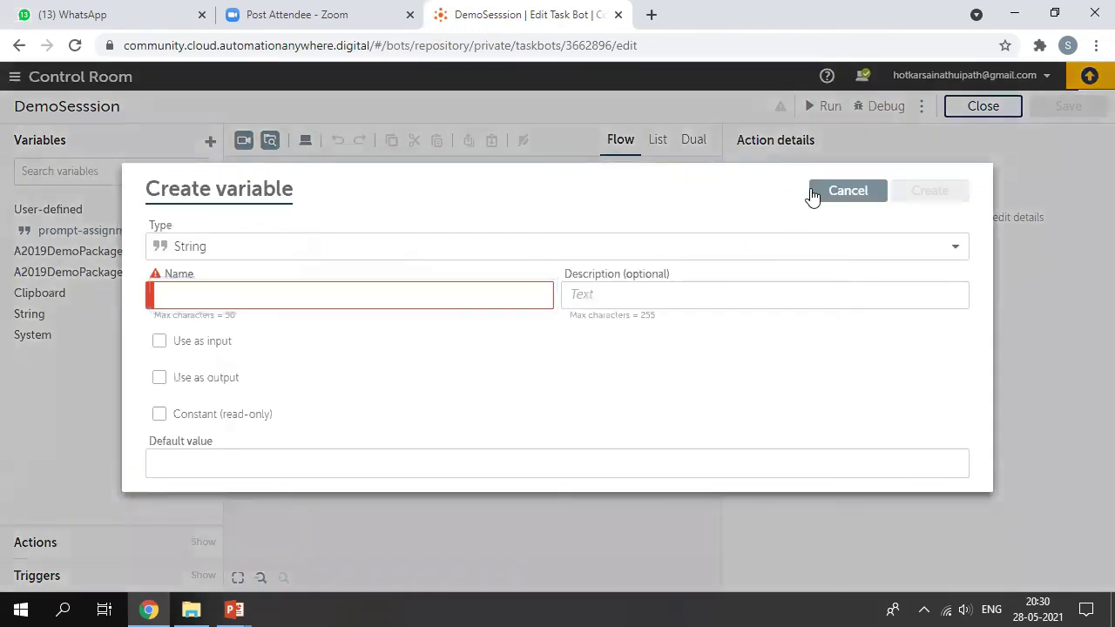
click(138, 339)
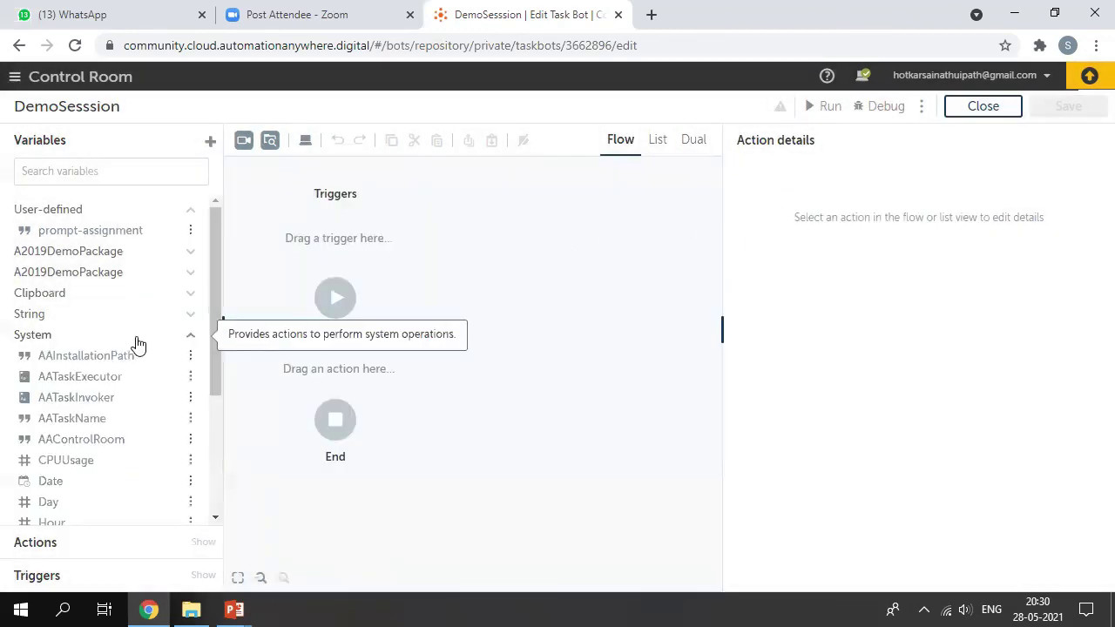
Look through the System variables and the actions in the Email, Database and Excel advanced packages.
scroll(101, 383, down, 3)
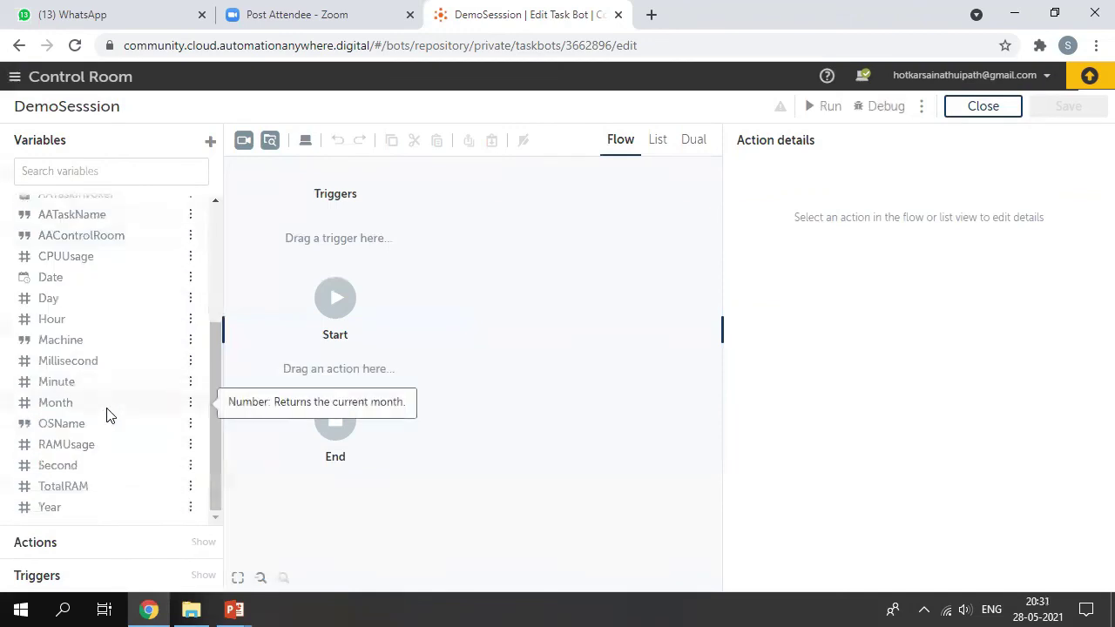
click(110, 555)
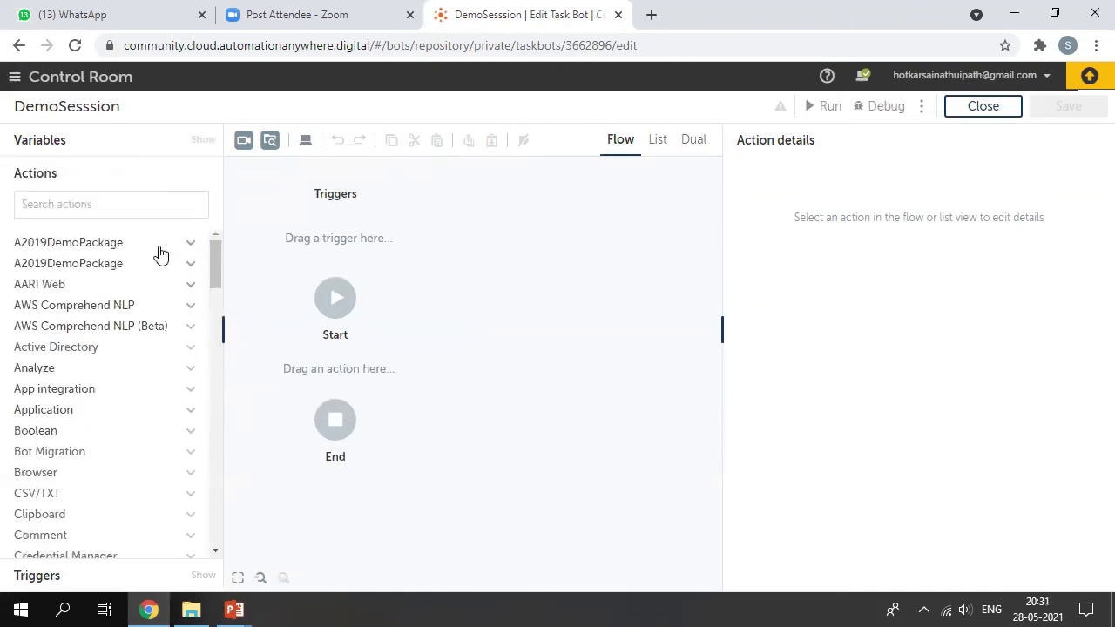
click(159, 248)
drag(216, 255, 199, 370)
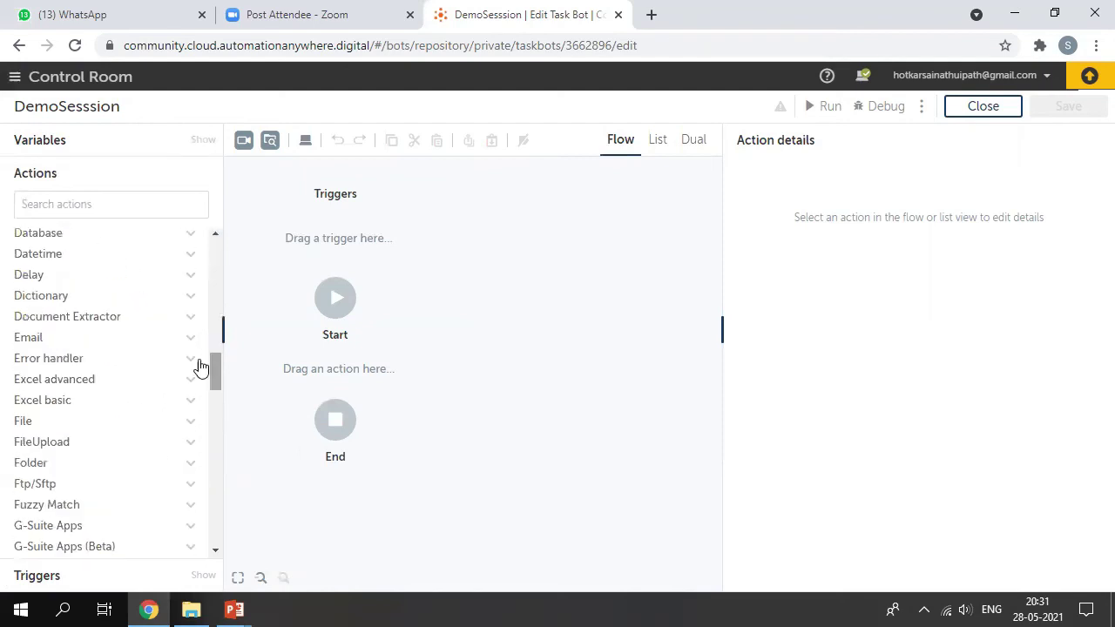
click(116, 345)
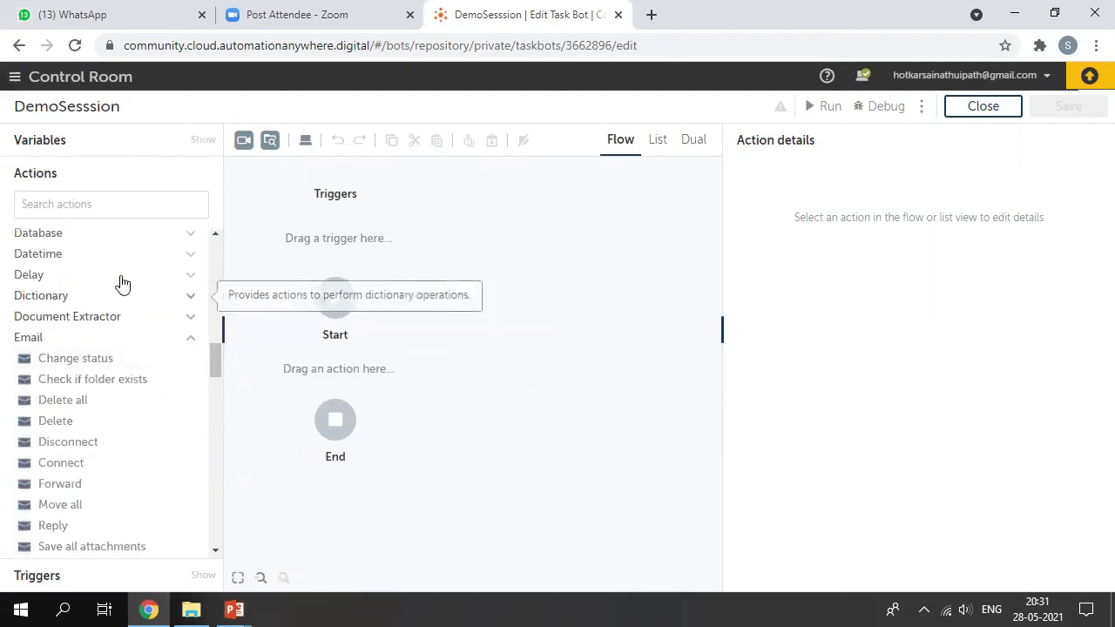
click(104, 233)
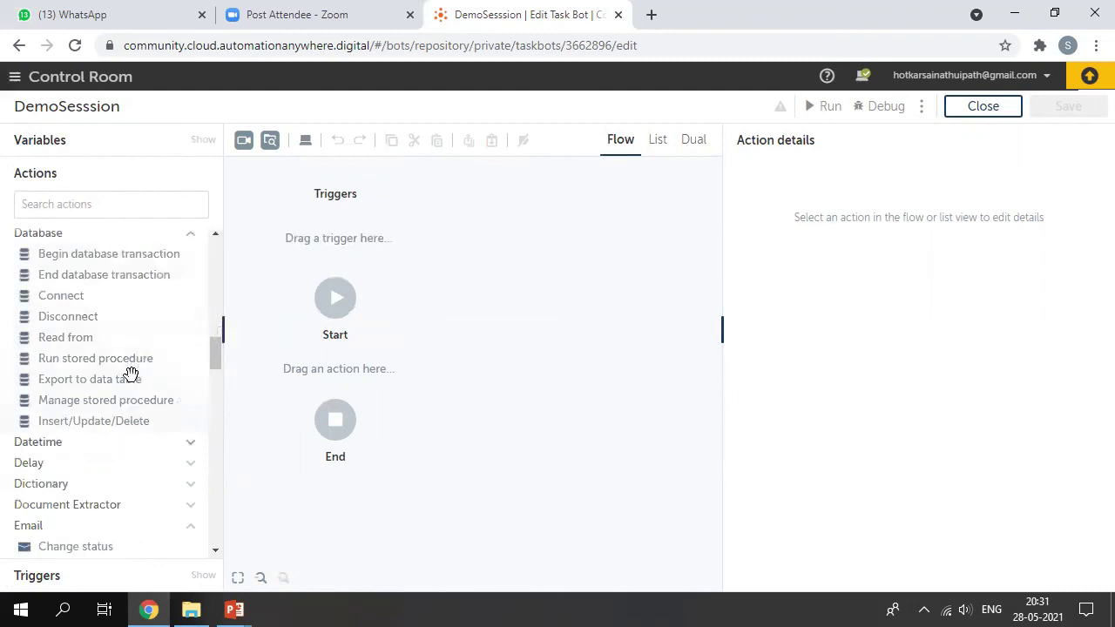
scroll(131, 375, down, 5)
click(127, 406)
scroll(125, 402, down, 5)
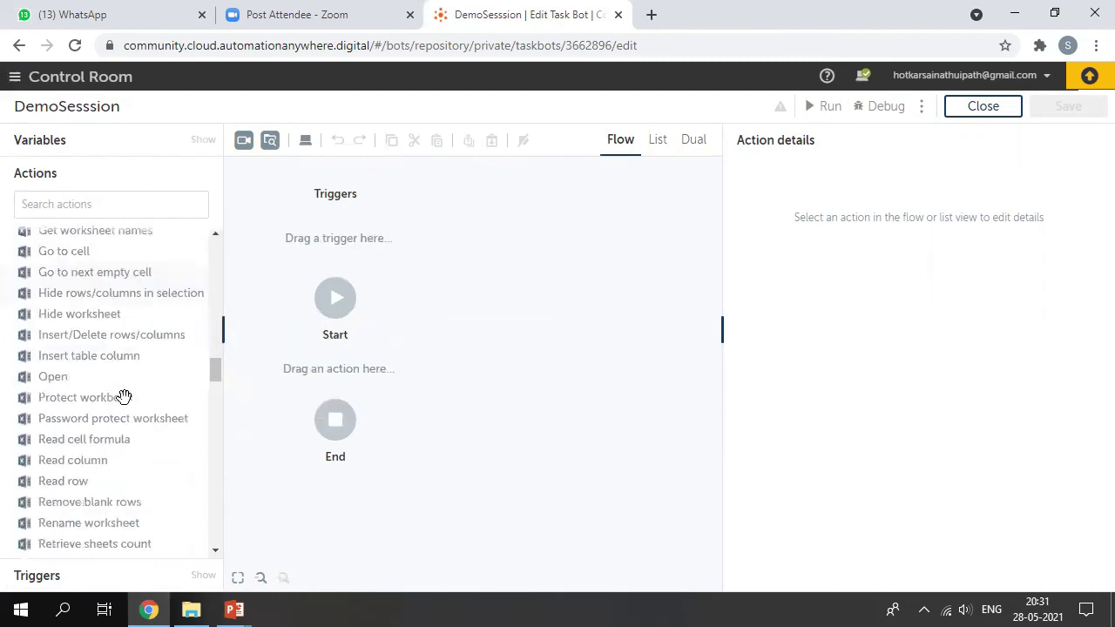
scroll(124, 397, down, 1)
scroll(100, 326, down, 5)
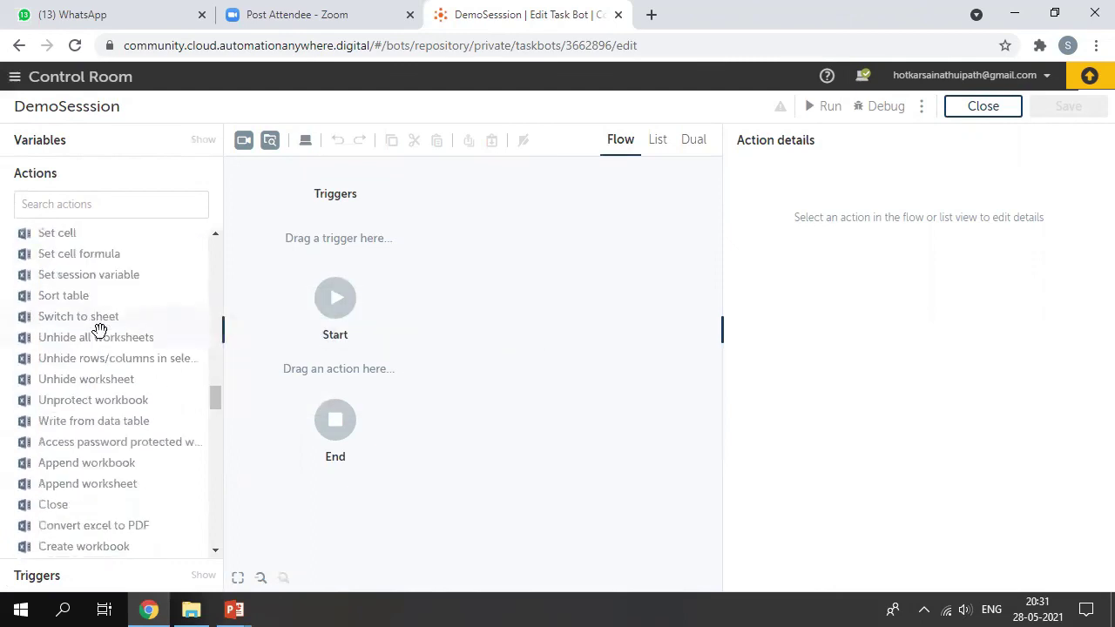
scroll(99, 329, down, 3)
View the available trigger packages and return to the list of actions.
click(64, 578)
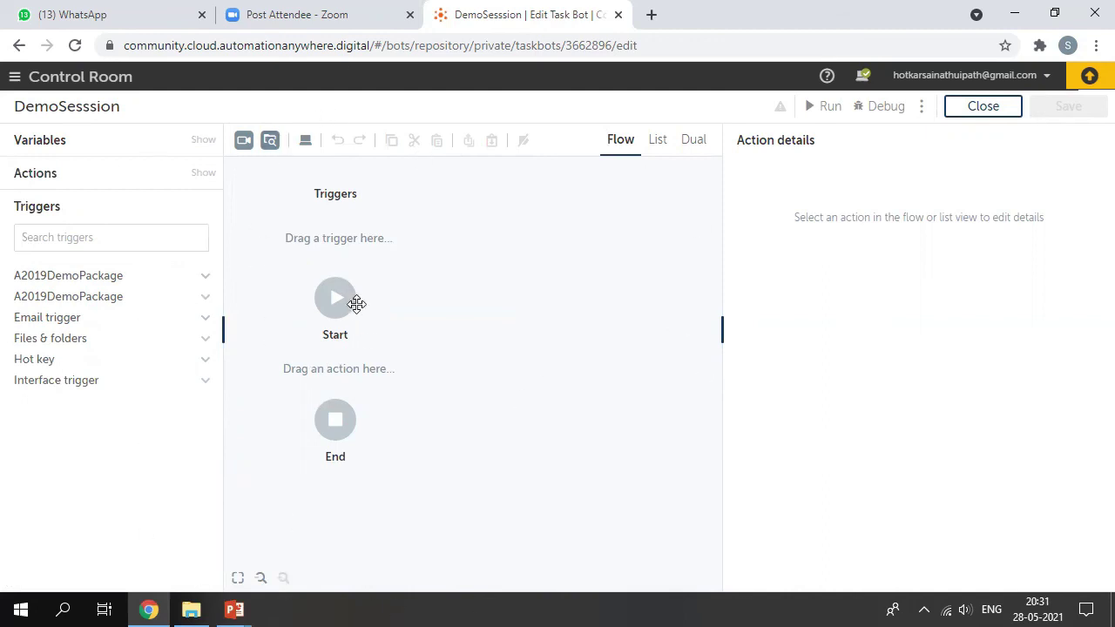
click(87, 167)
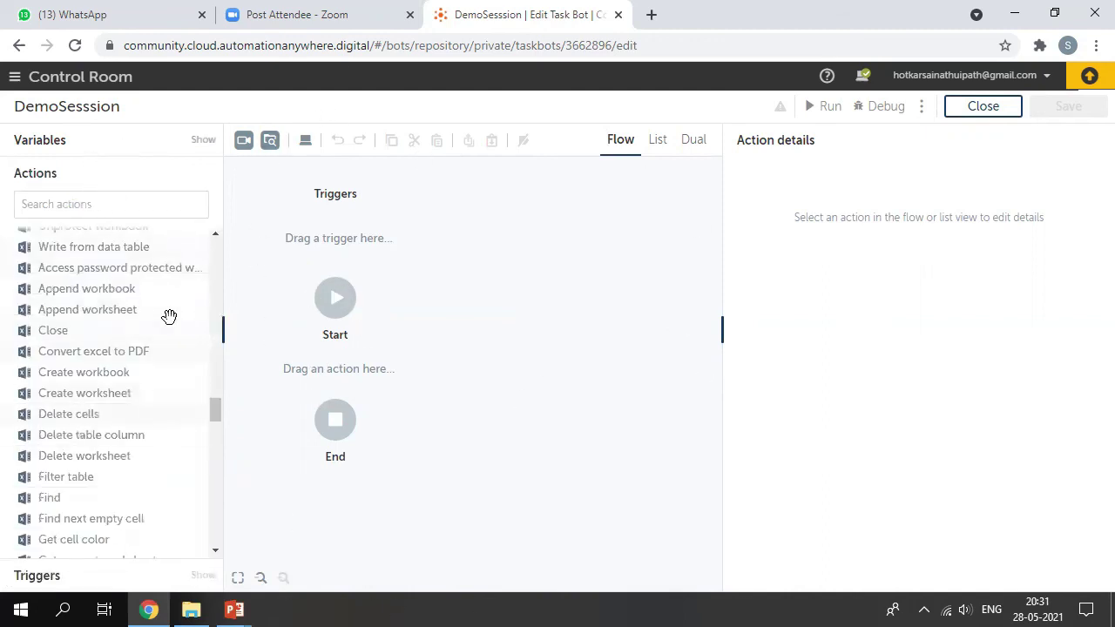
scroll(169, 320, up, 3)
scroll(168, 320, up, 4)
Show the bot in the List and Dual views, and leave it in the List view.
drag(413, 271, 470, 267)
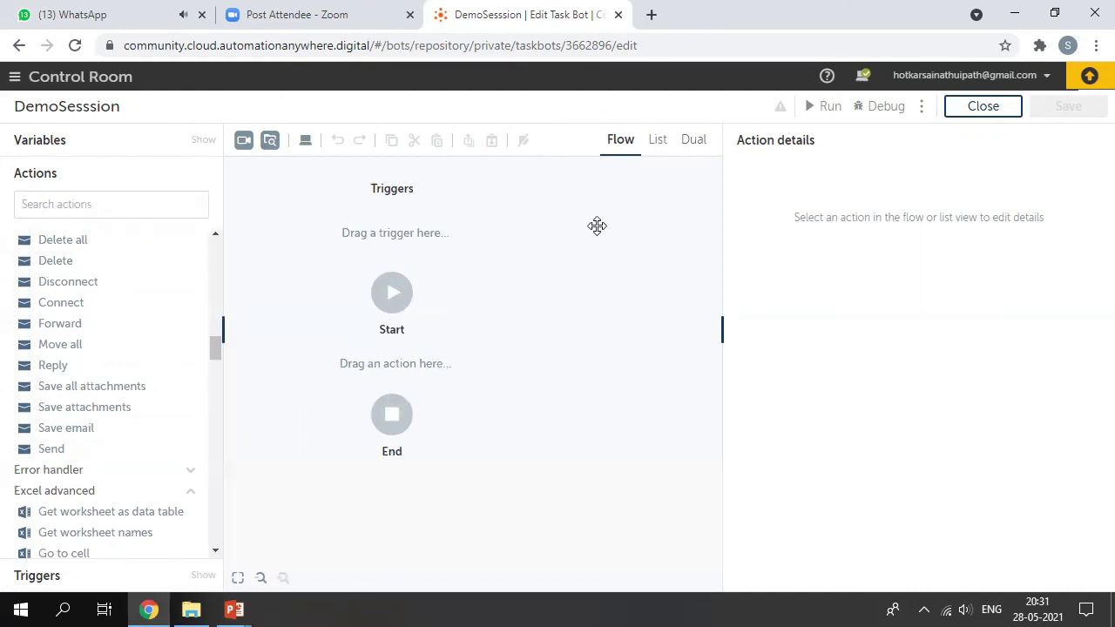
click(658, 148)
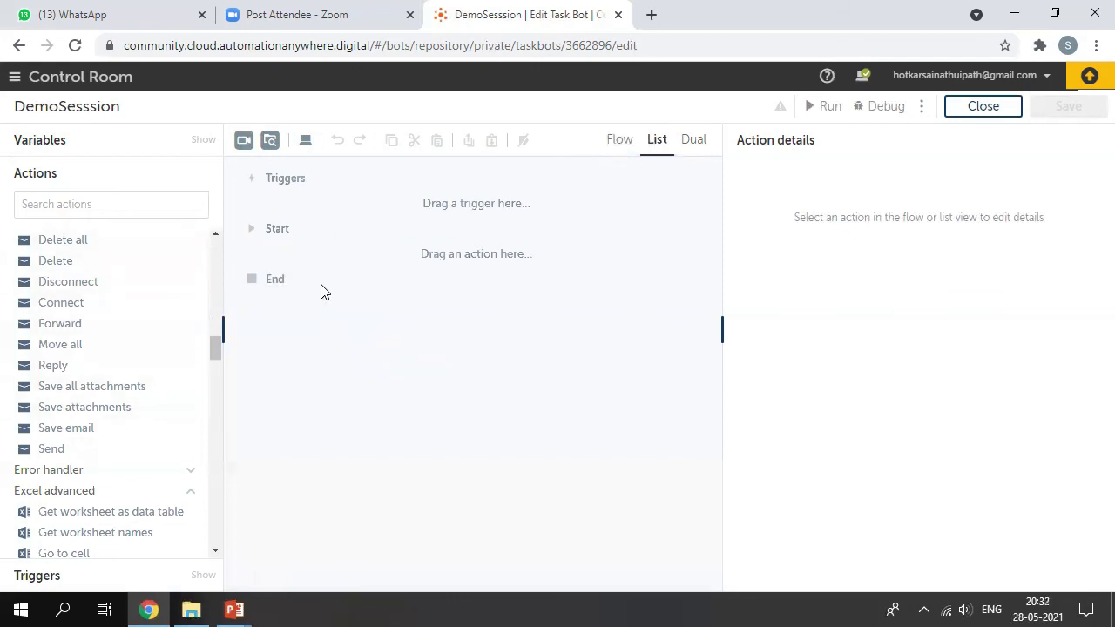
click(694, 153)
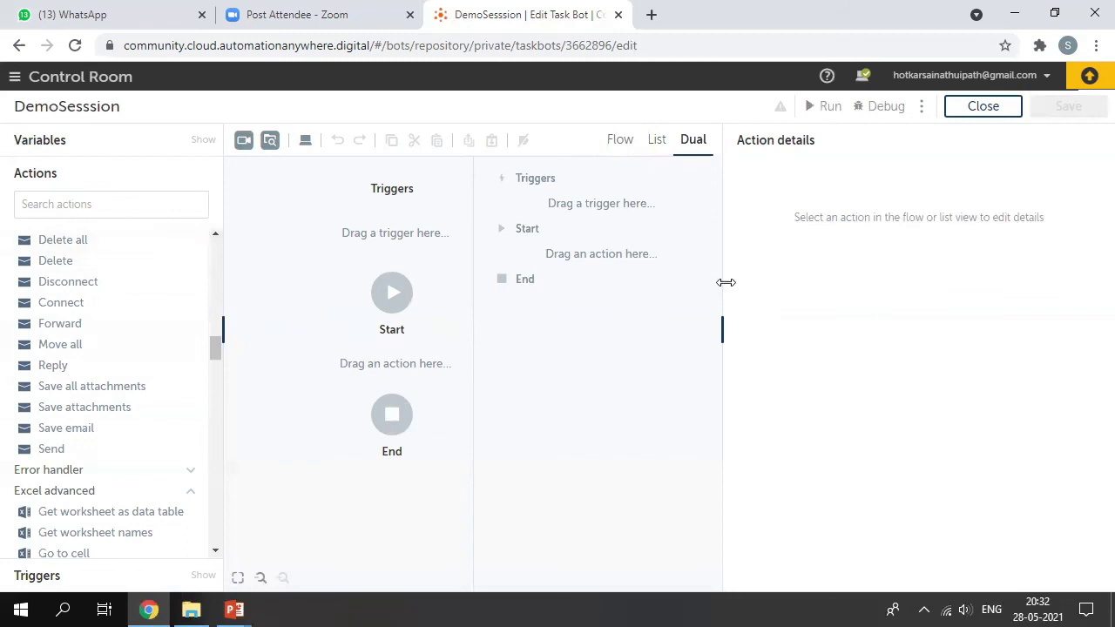
click(655, 153)
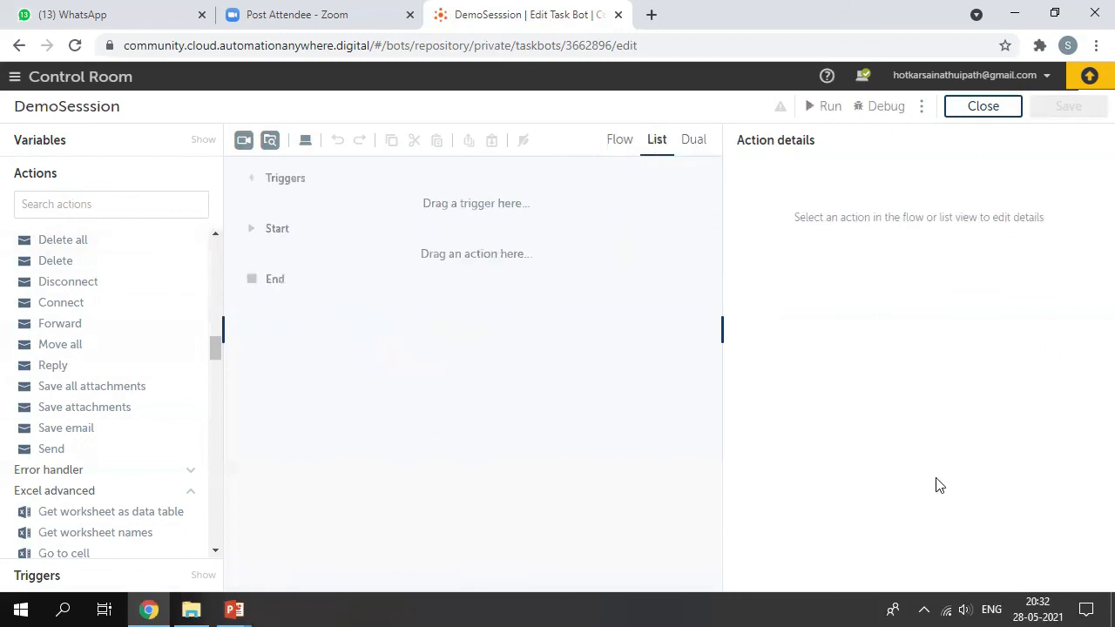
Find the Message box action and add it between Start and End of the bot.
click(69, 209)
text(mess)
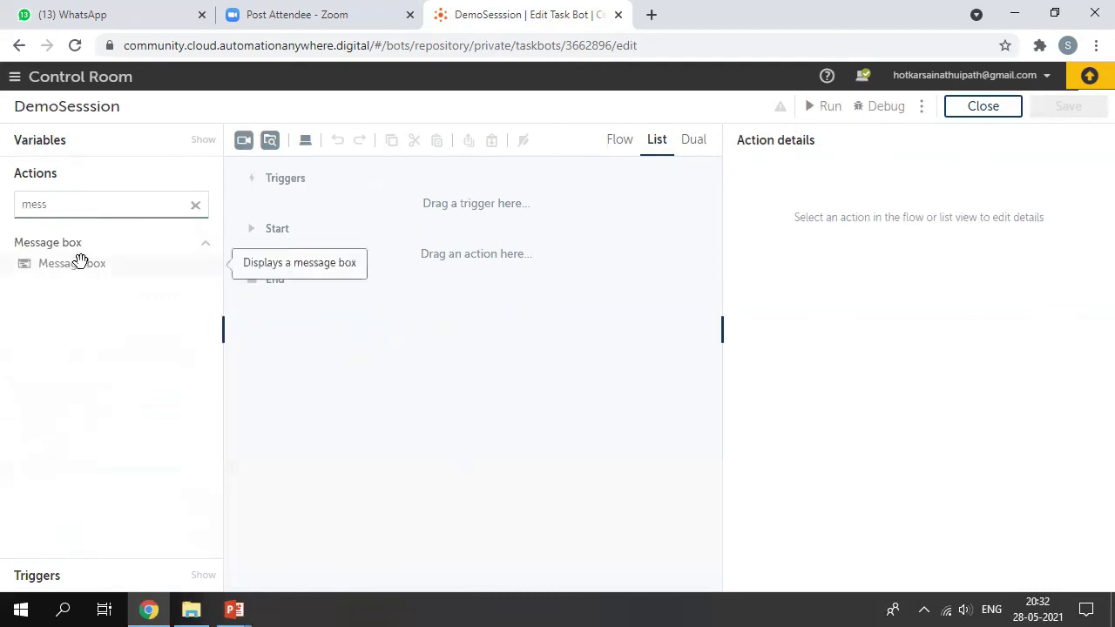
drag(79, 263, 365, 266)
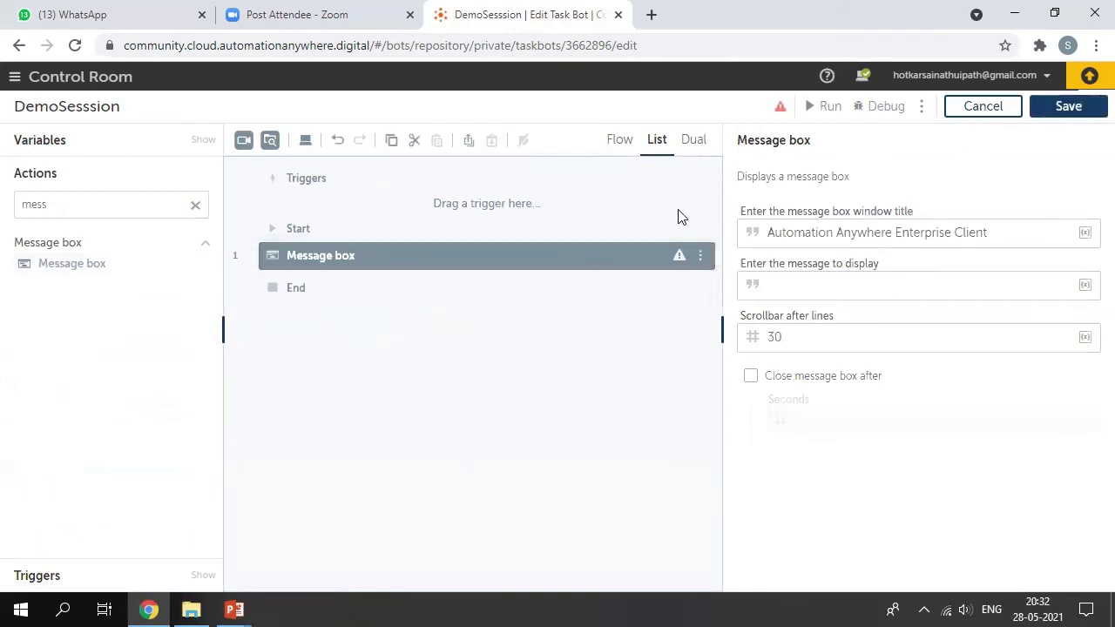
drag(737, 179, 985, 396)
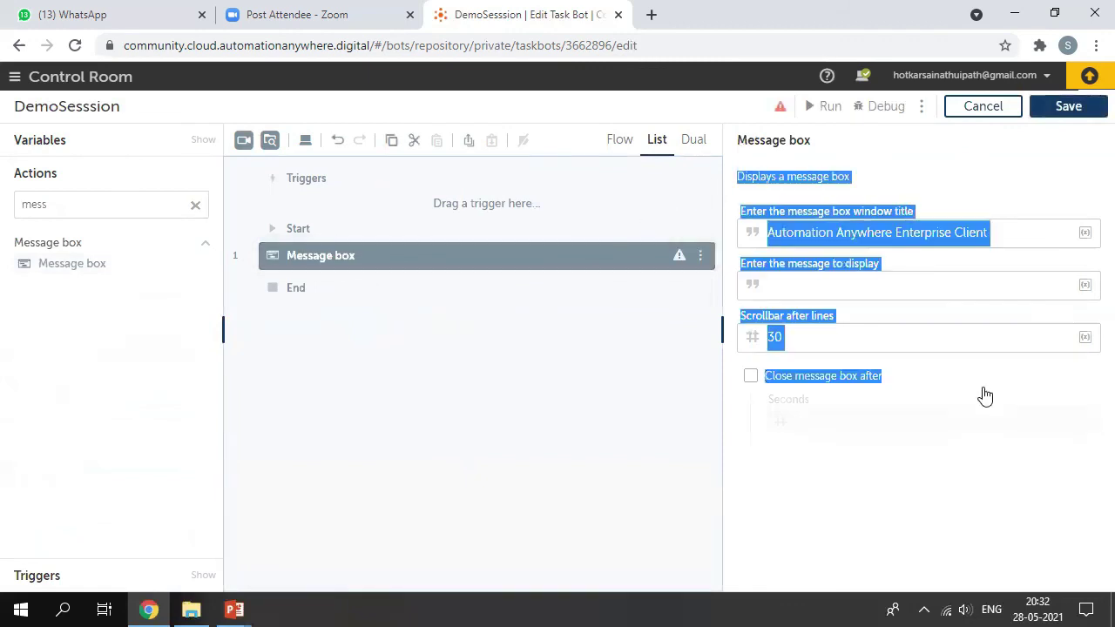
click(917, 335)
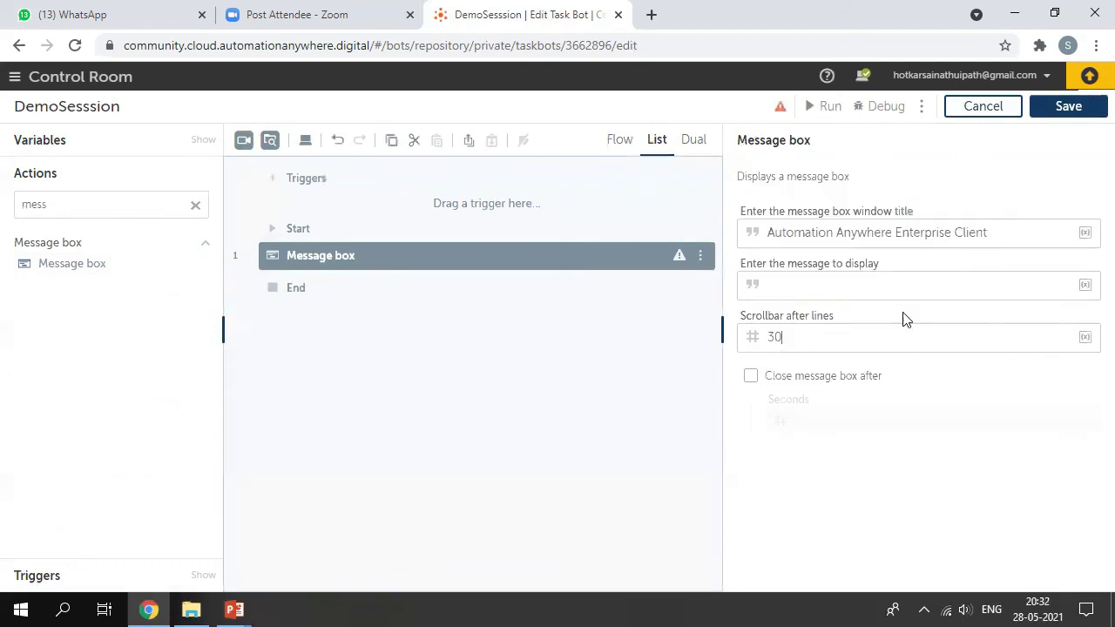
drag(772, 231, 1013, 258)
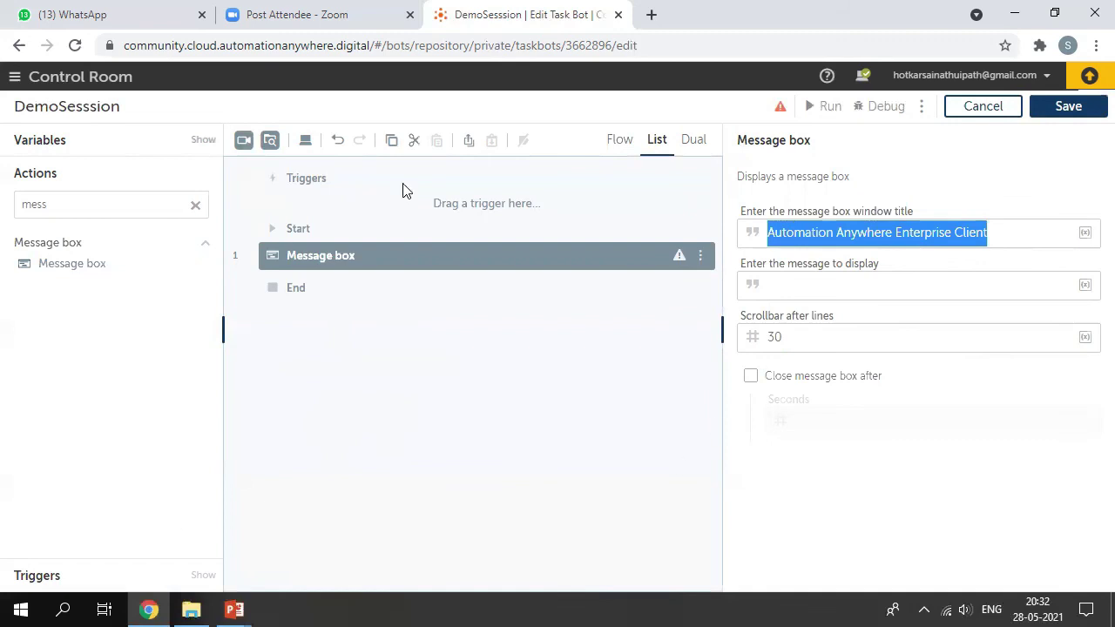
click(1006, 246)
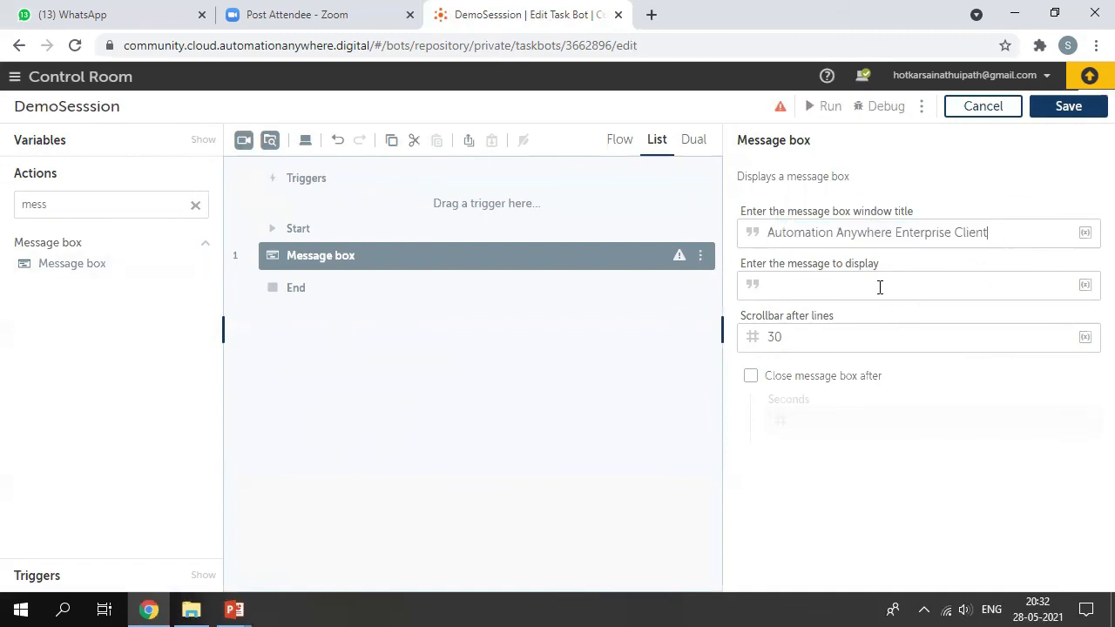
Set the message box's message to "Hello, Welsome to the session" and run the bot.
click(880, 287)
text(Hello, Welsome to the session)
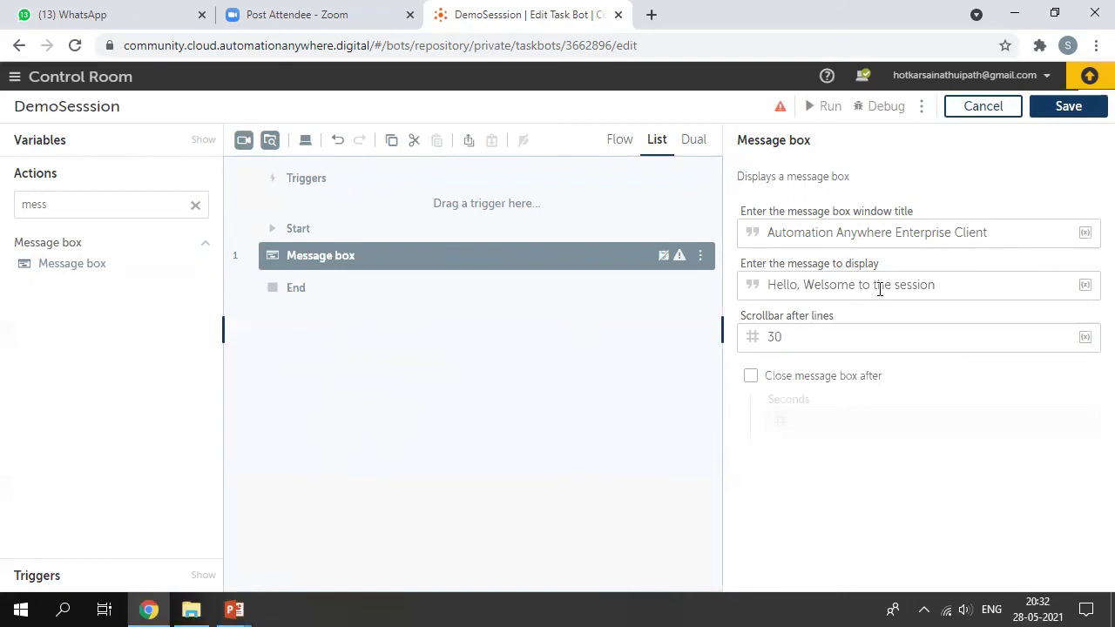
click(829, 113)
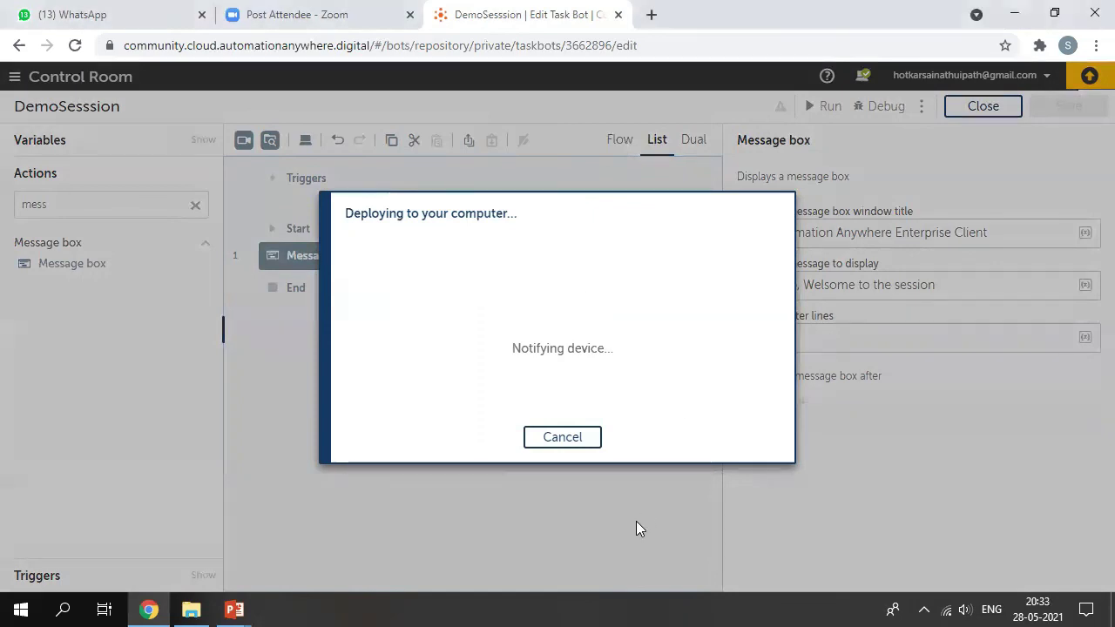
View My bots in a second Control Room browser tab, and return to the DemoSesssion editor to cancel the deployment.
click(652, 15)
click(183, 75)
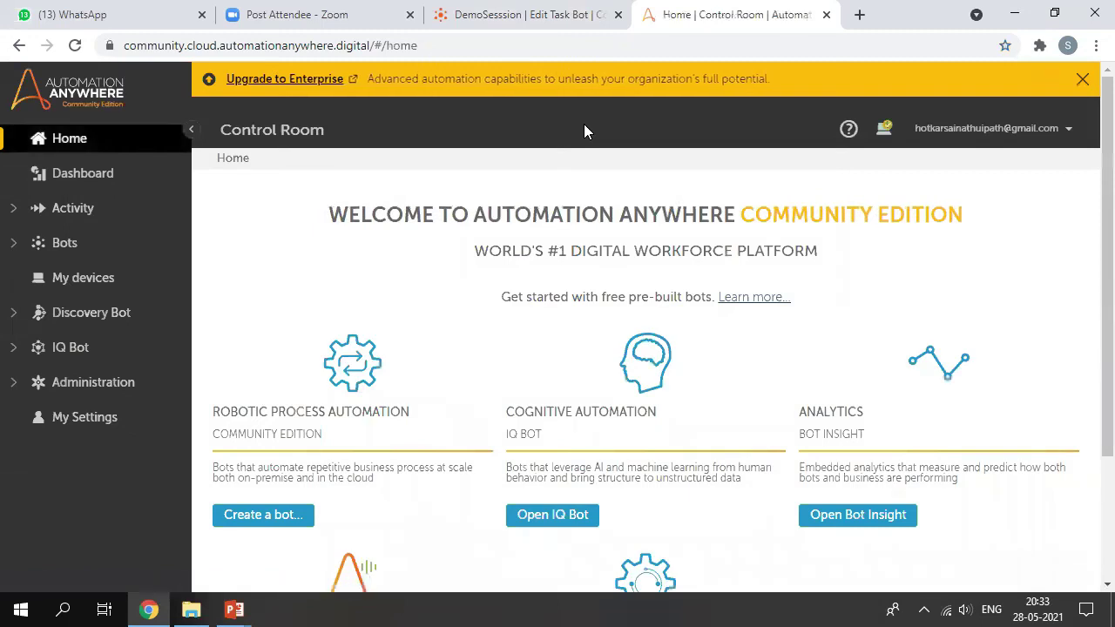
click(1082, 79)
click(118, 245)
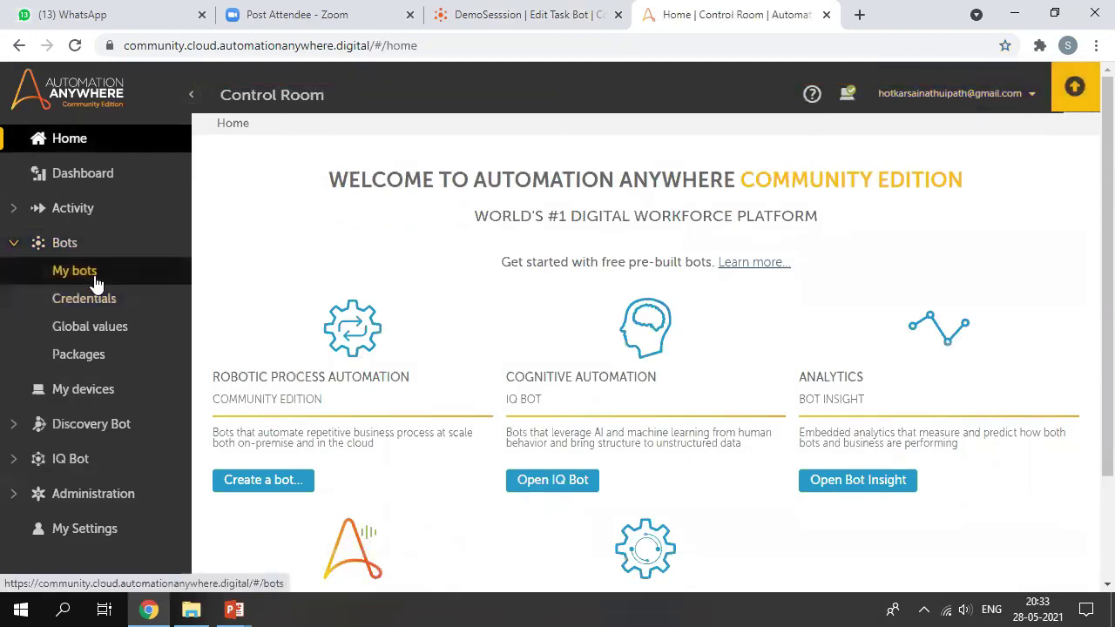
click(96, 282)
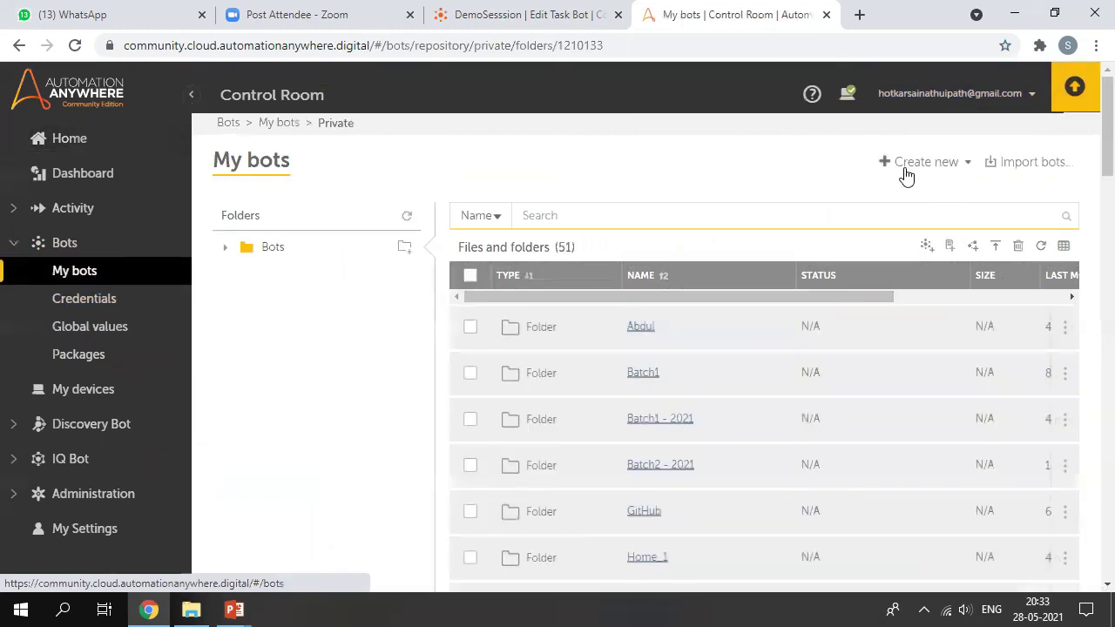
click(544, 24)
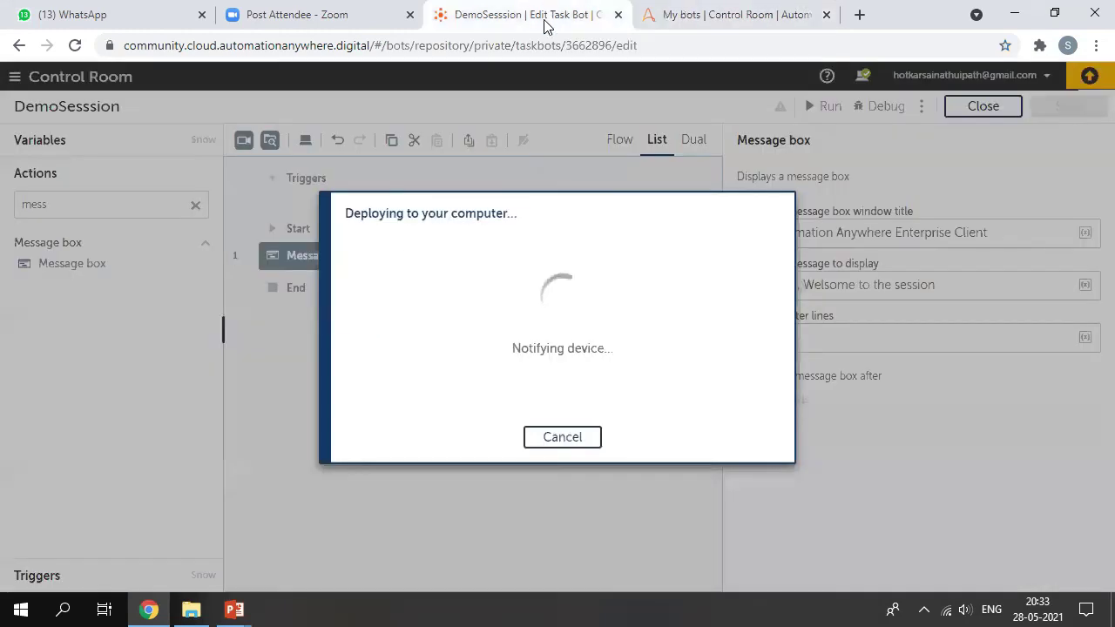
click(558, 438)
Find the Browser package's Open action and add it below the Message box action.
double_click(112, 207)
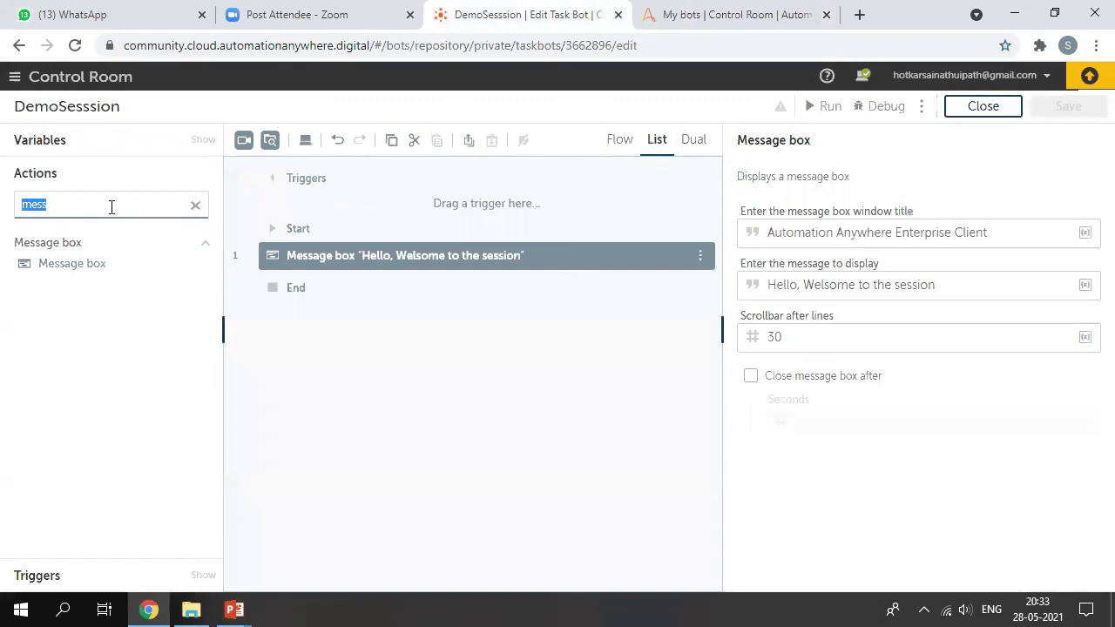
text(open)
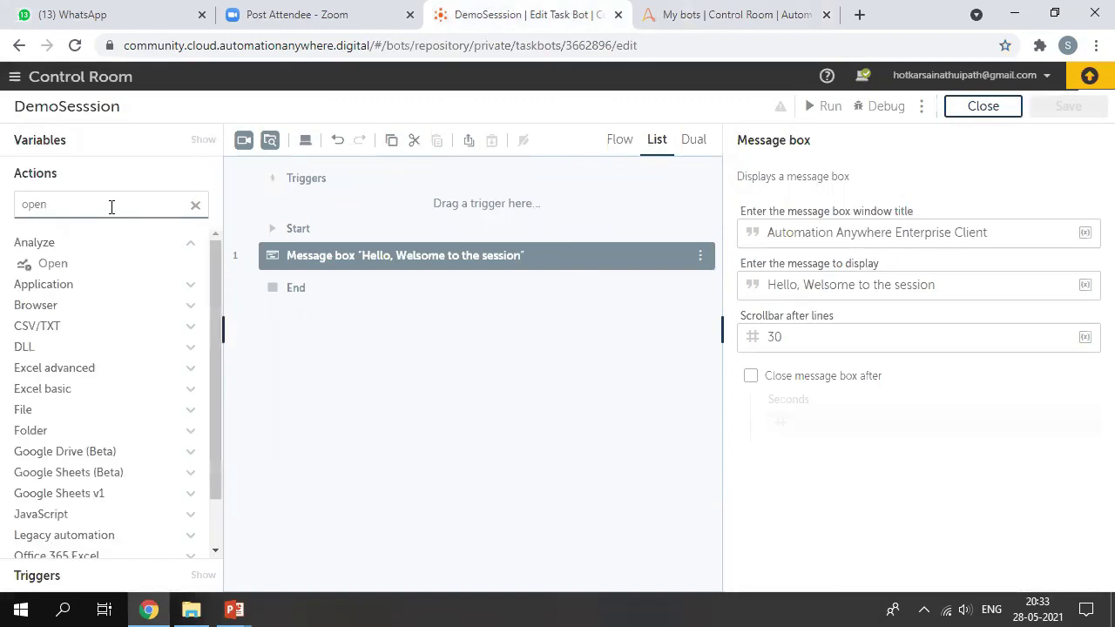
double_click(106, 206)
text(brow)
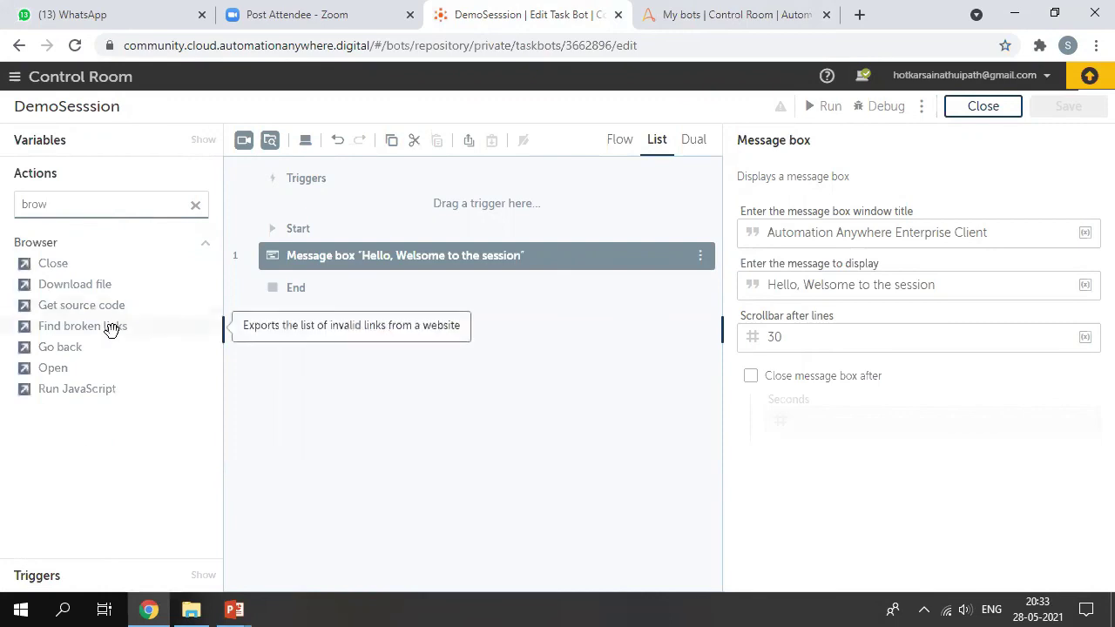
drag(77, 366, 380, 289)
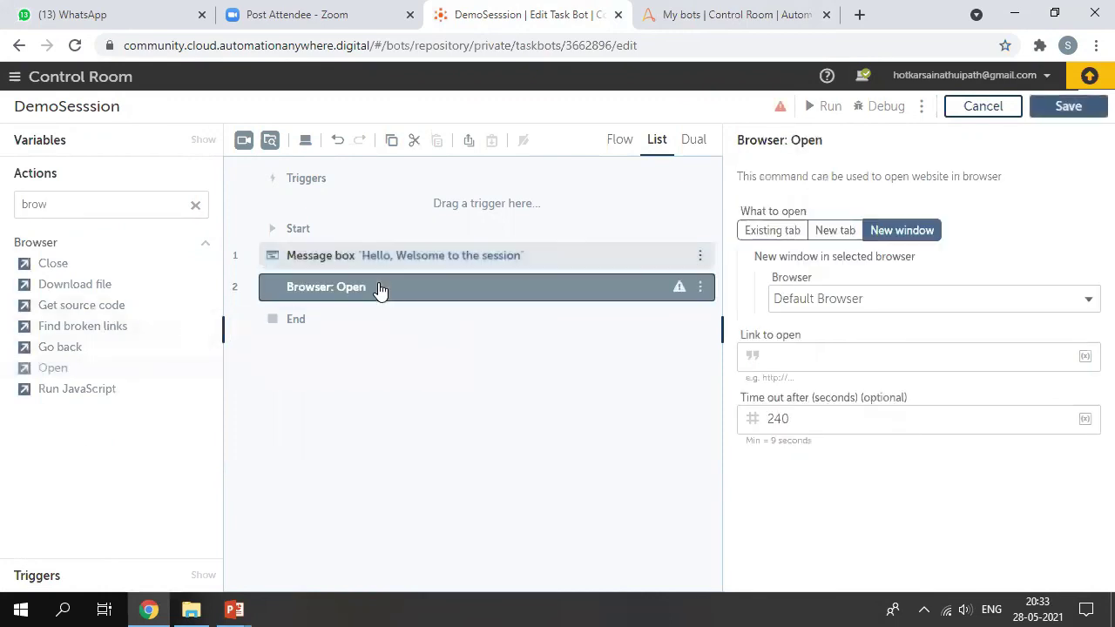
Set the Browser: Open action to use Google Chrome and save the bot.
click(847, 301)
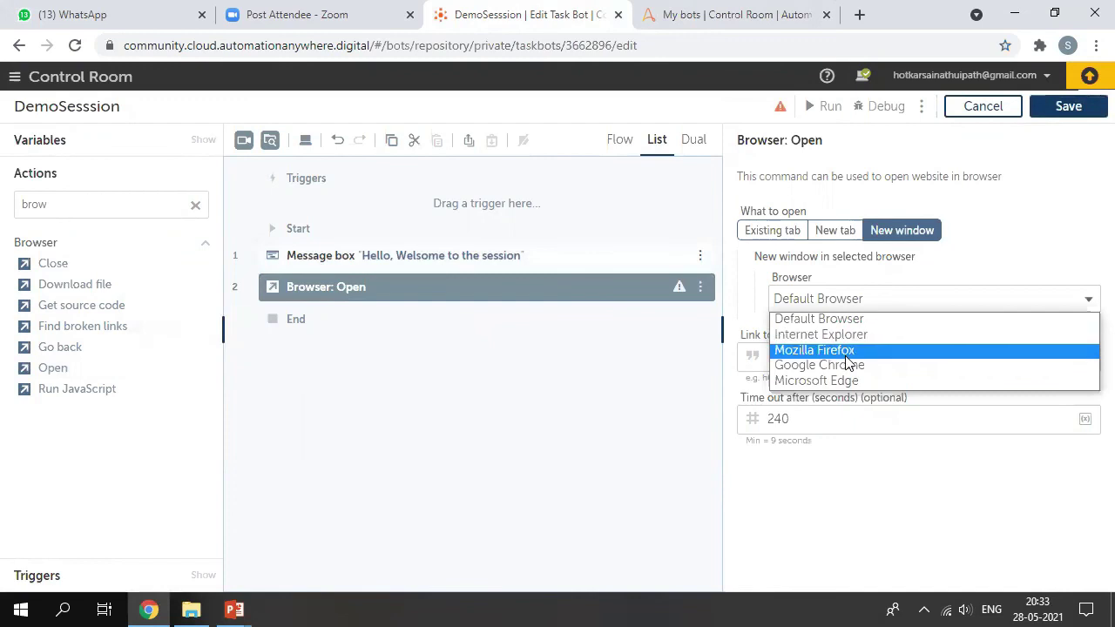
click(847, 366)
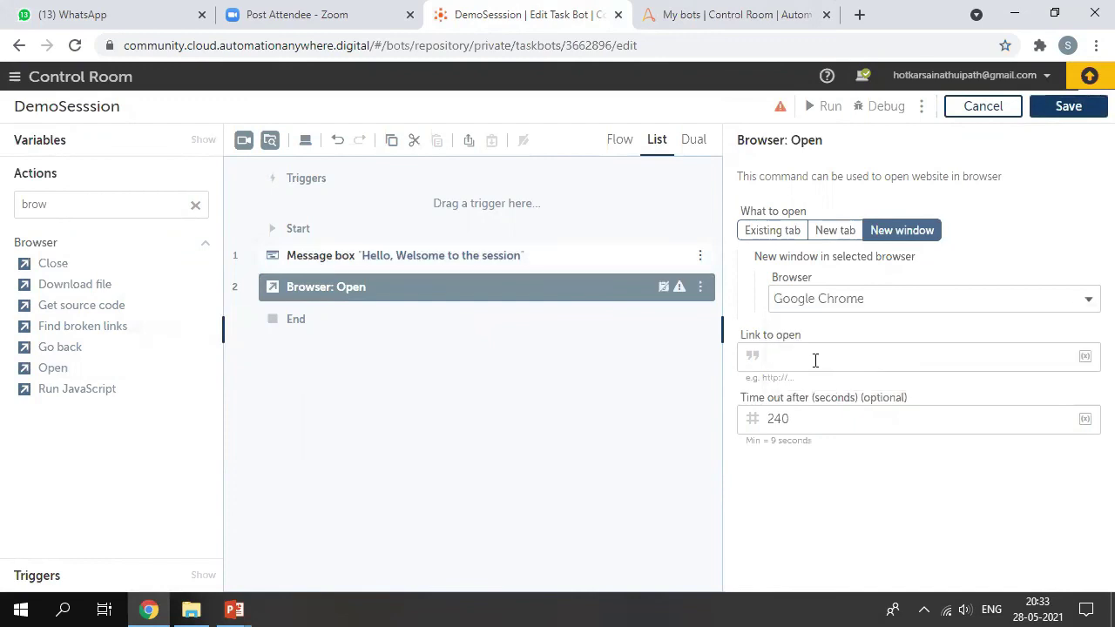
click(1046, 112)
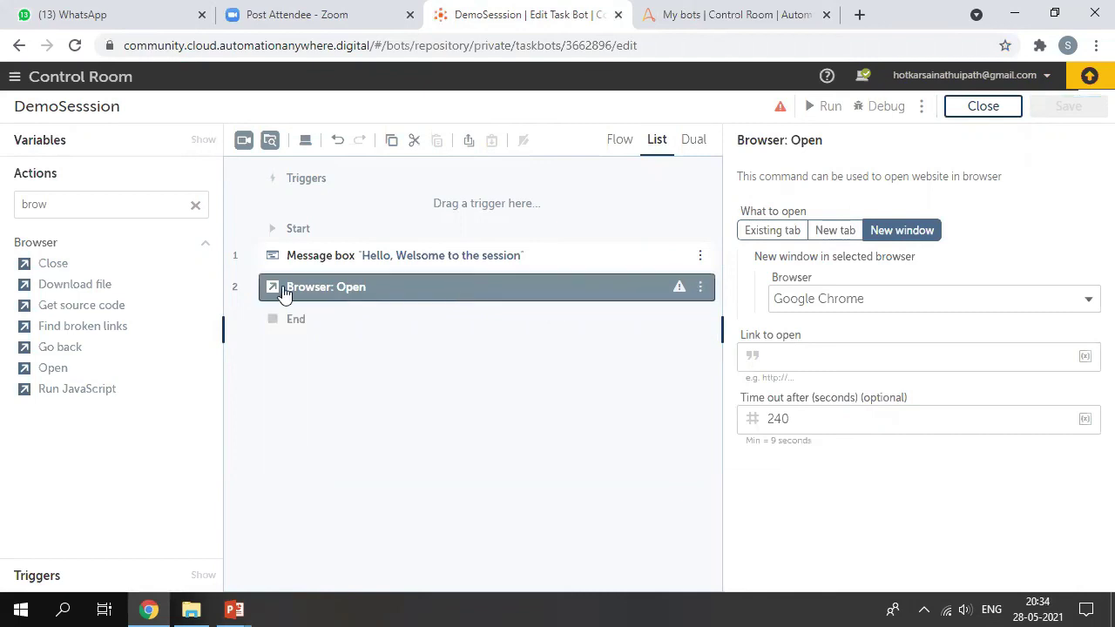
Search Google for LinkedIn in a new browser tab, open the LinkedIn India site and copy its address.
double_click(109, 210)
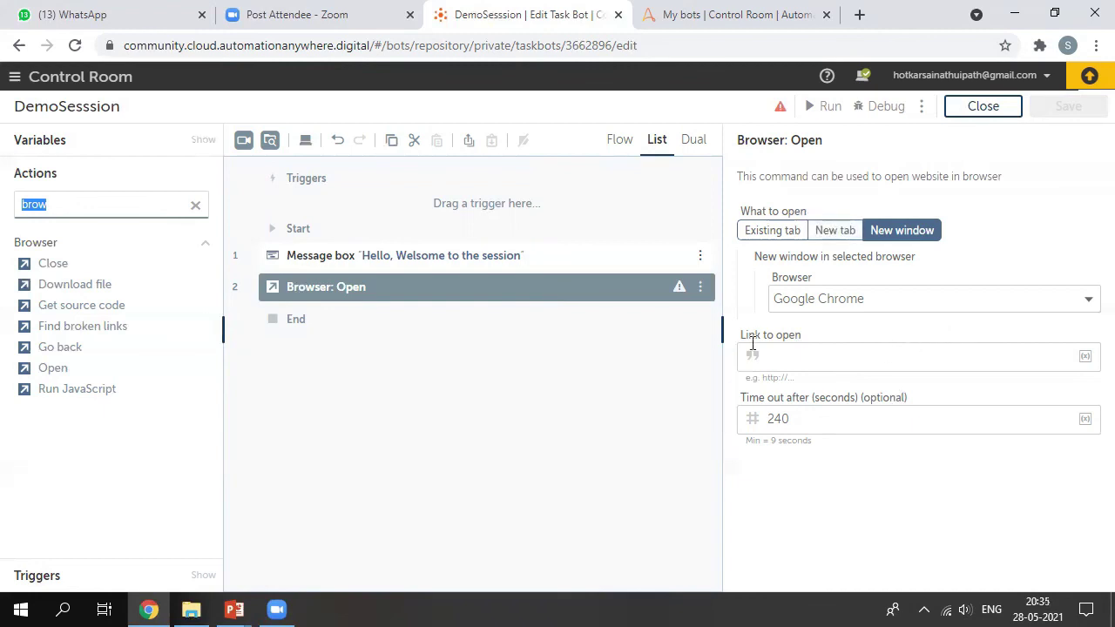
click(859, 15)
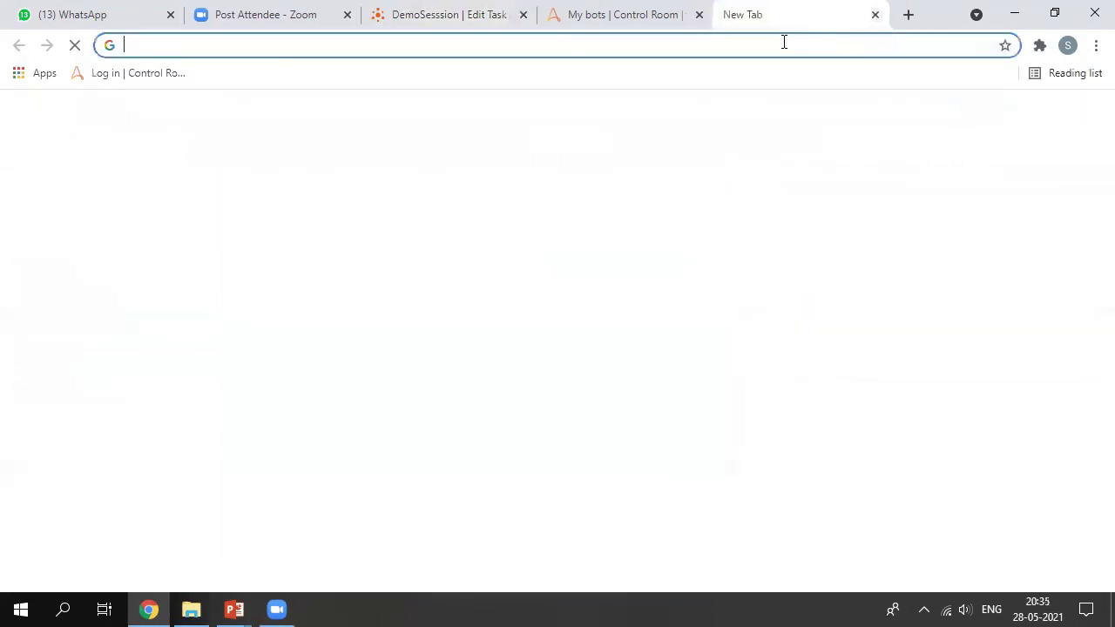
text(link)
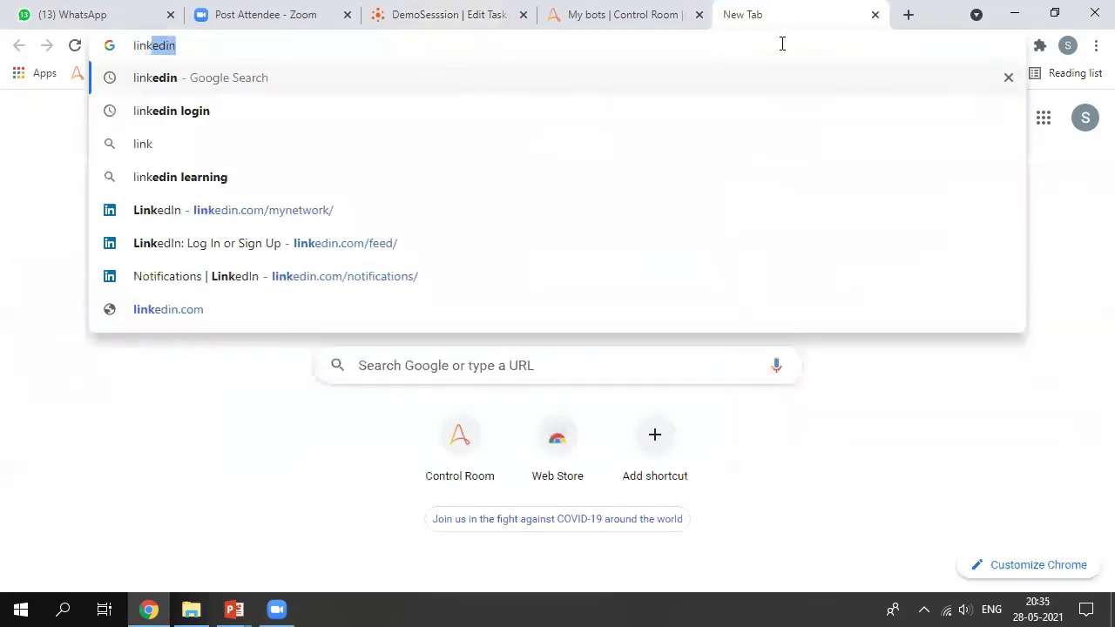
key(Return)
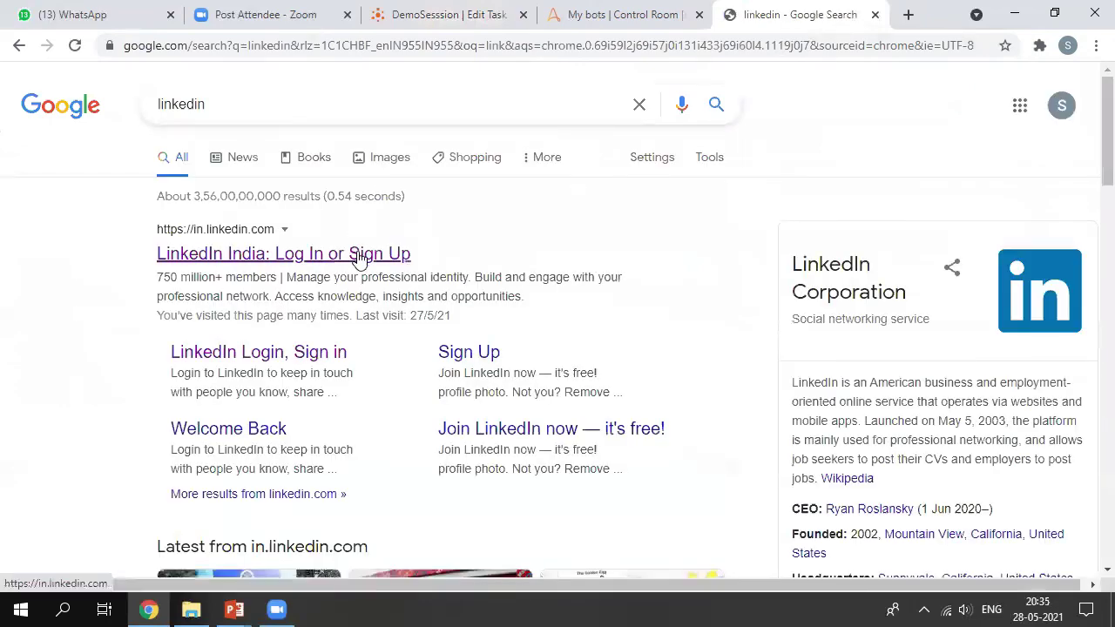
click(305, 254)
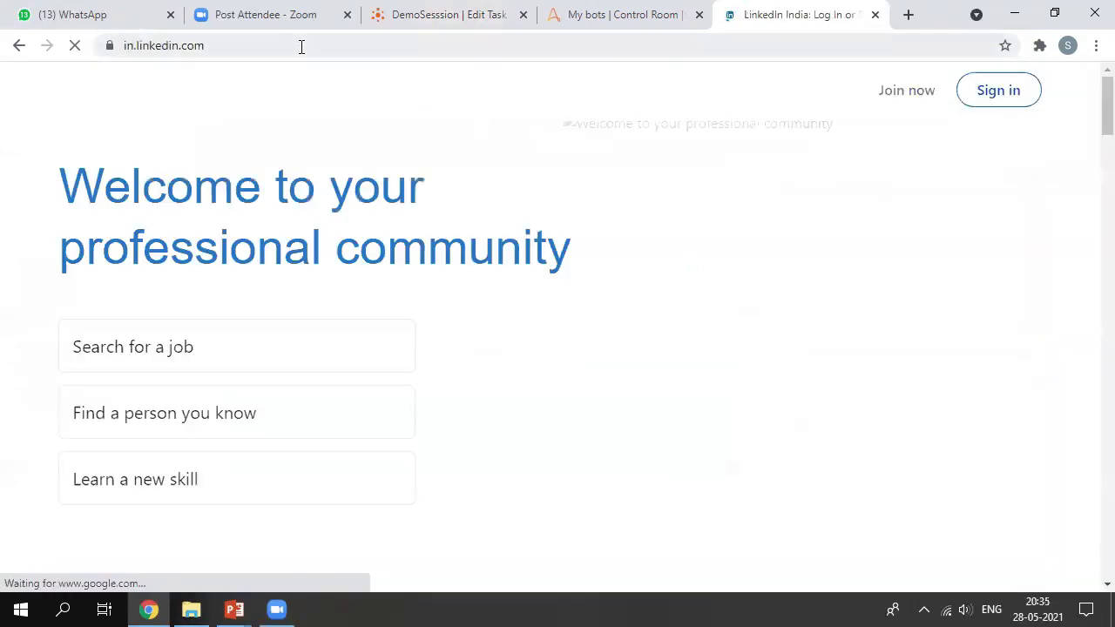
click(299, 46)
key(ctrl+c)
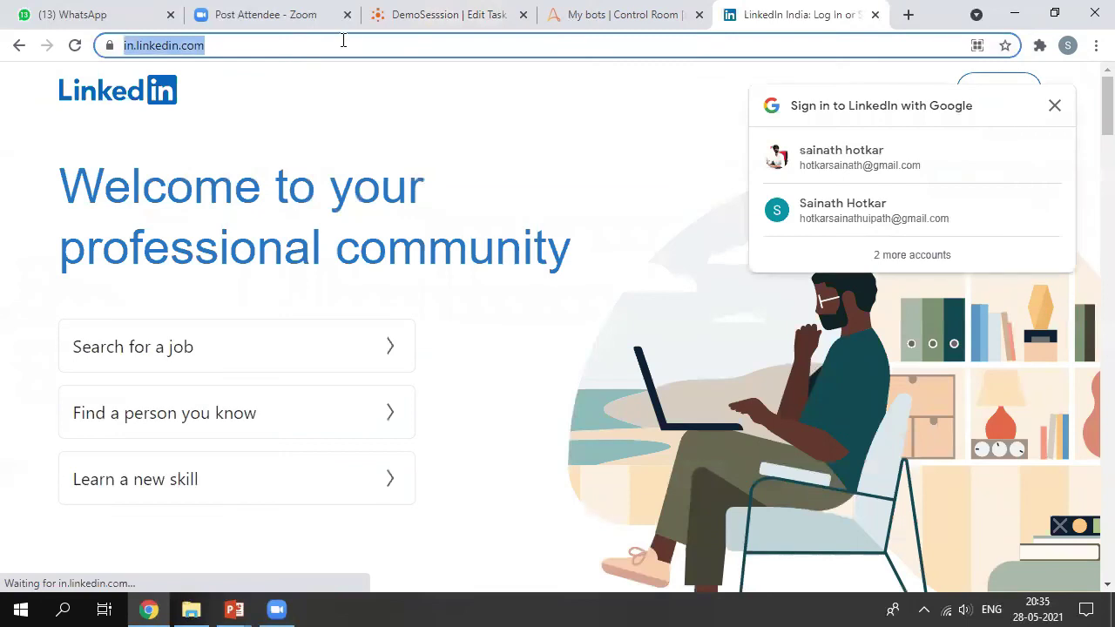
click(392, 15)
click(778, 357)
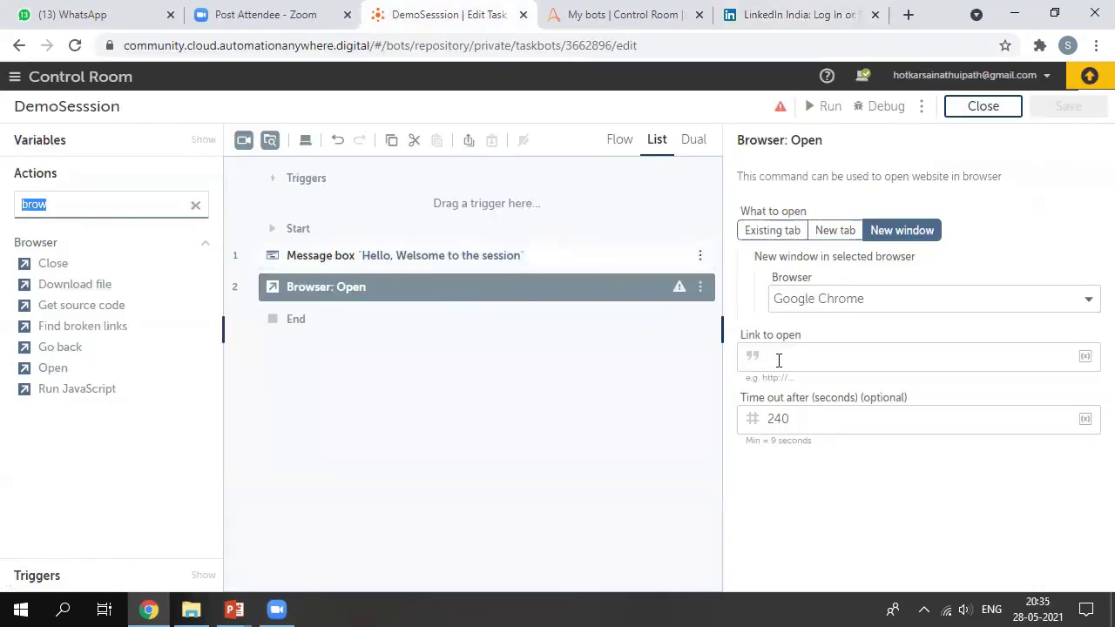
key(ctrl+v)
key(ctrl+s)
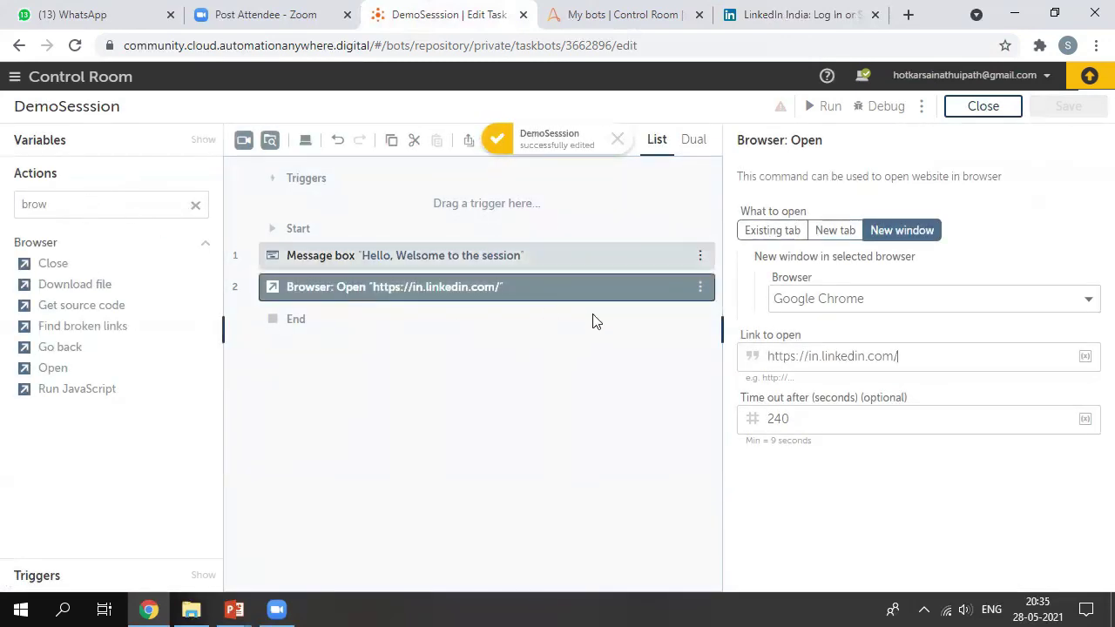
Bring up LinkedIn's sign-in page, and add the Recorder package's Capture action below Browser: Open in the bot.
click(728, 19)
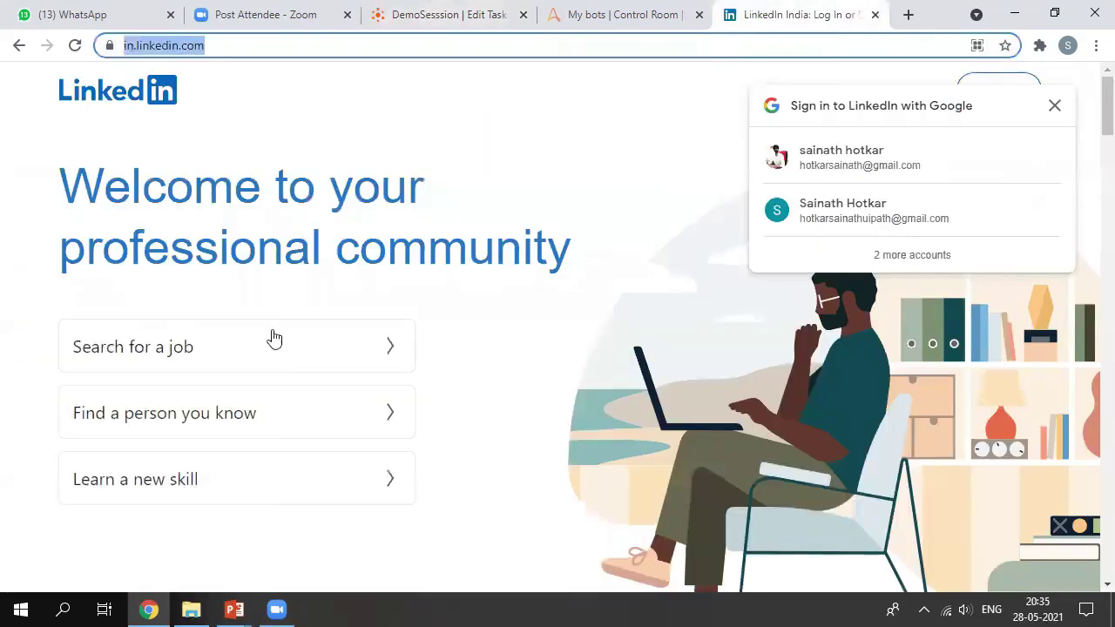
click(1020, 85)
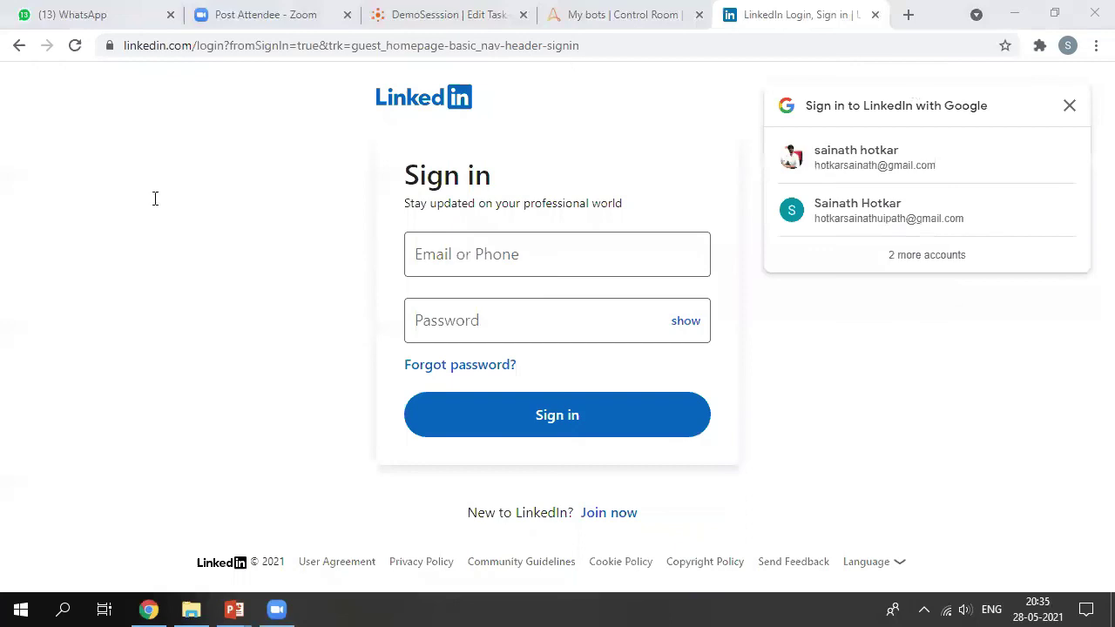
key(alt+Tab)
text(record)
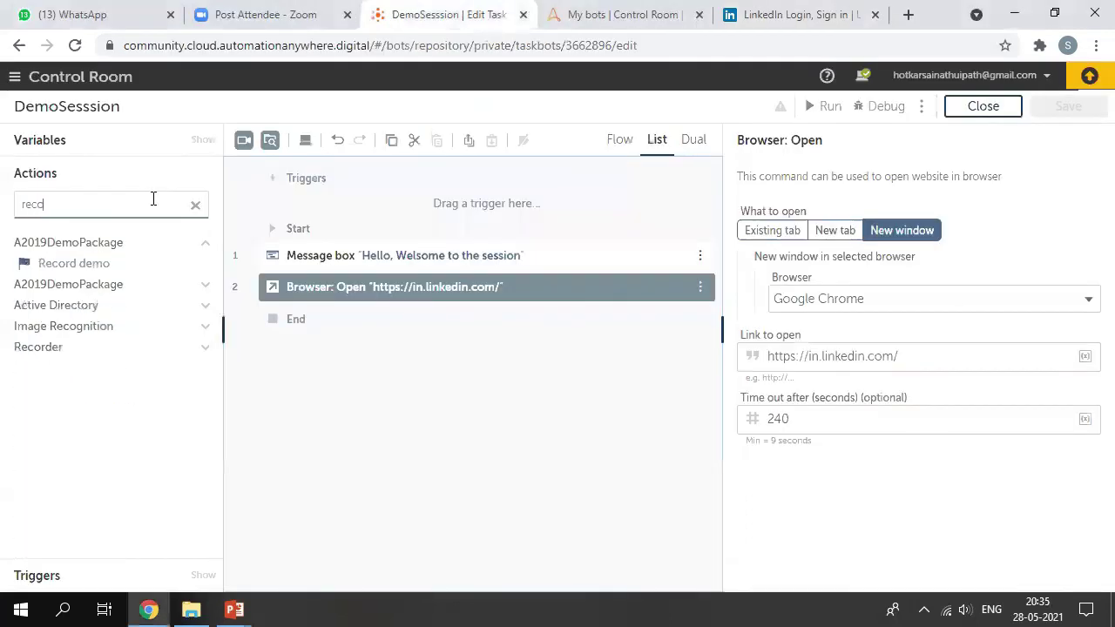
click(135, 310)
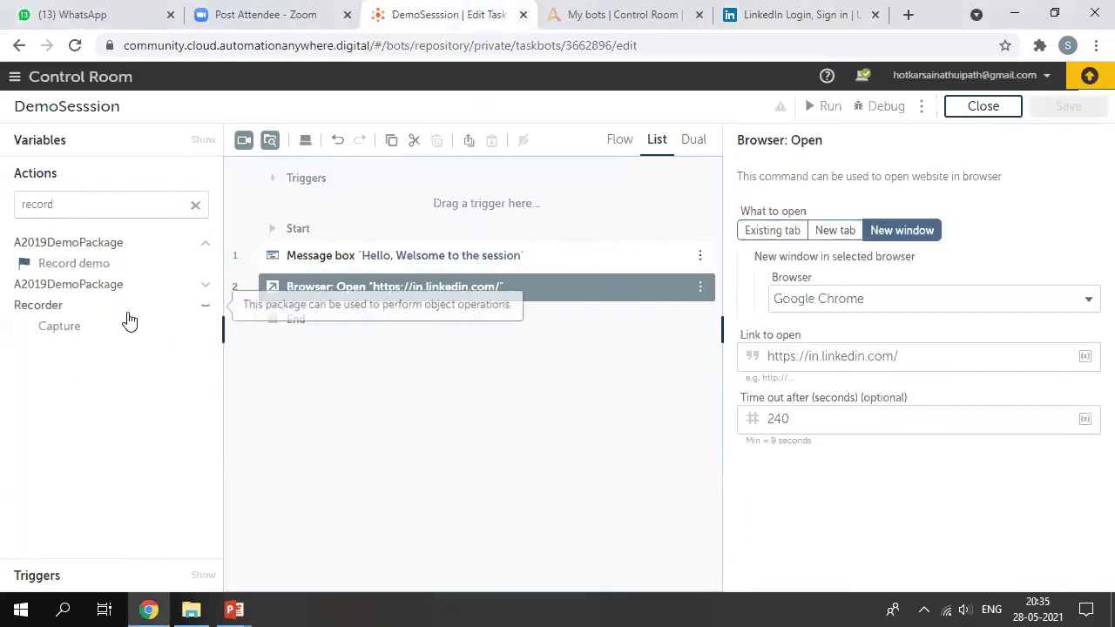
drag(97, 326, 314, 322)
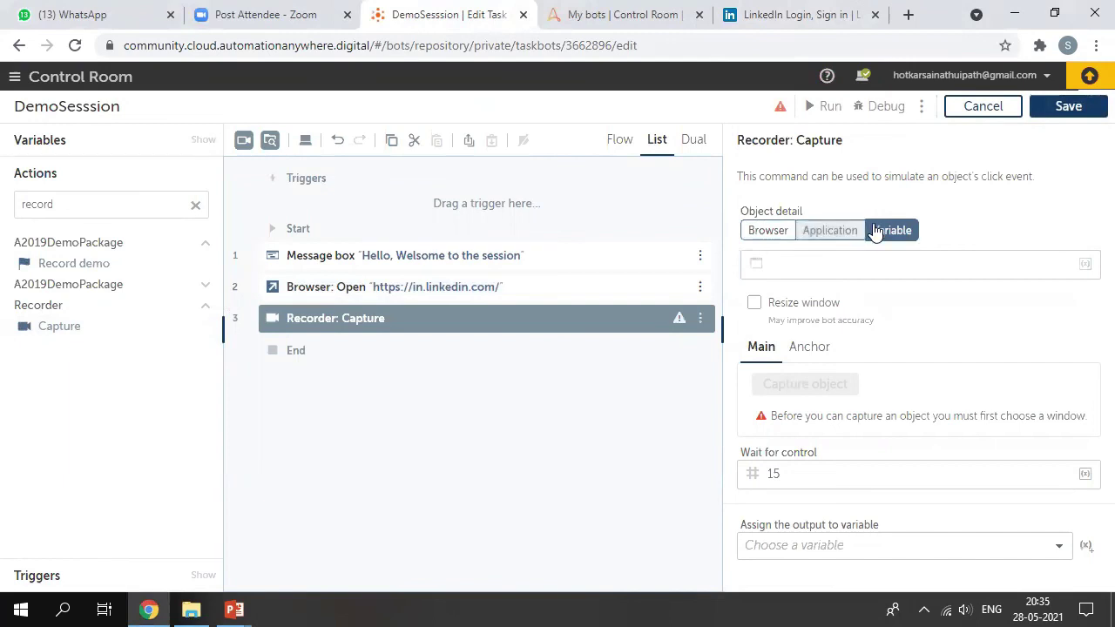
Set the Recorder: Capture object detail to Browser and try to refresh the list of browser tabs.
click(774, 232)
click(883, 275)
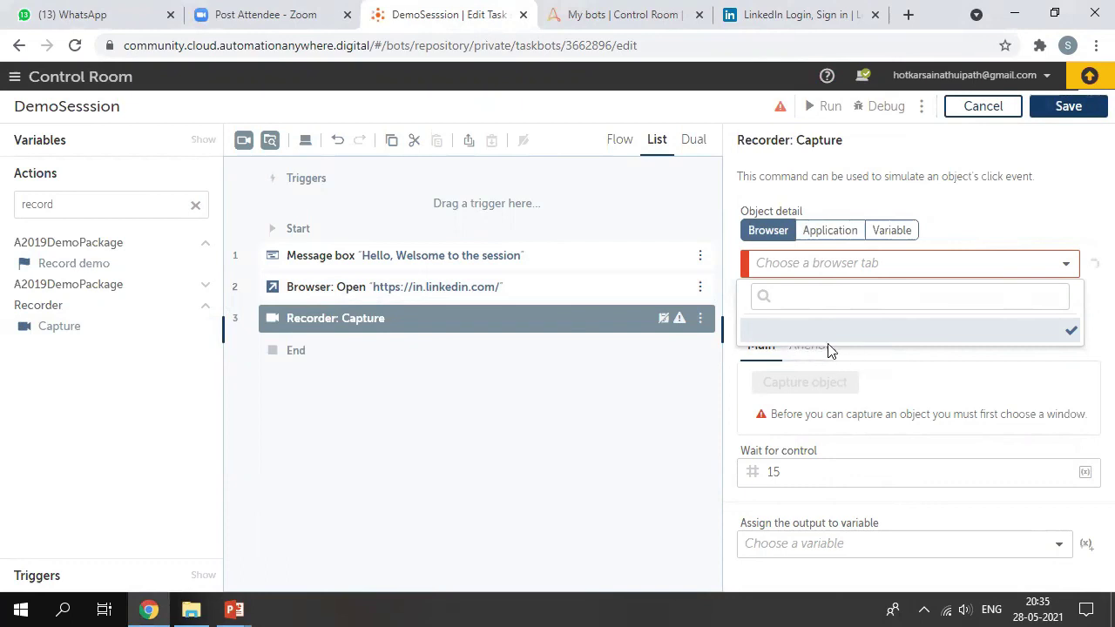
click(1090, 266)
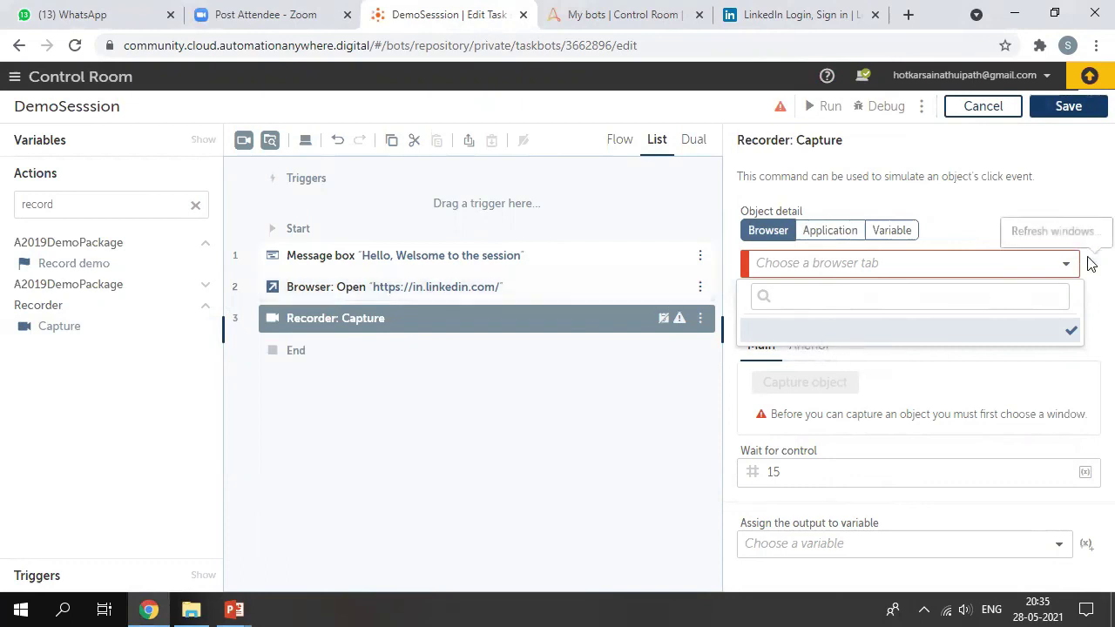
click(841, 349)
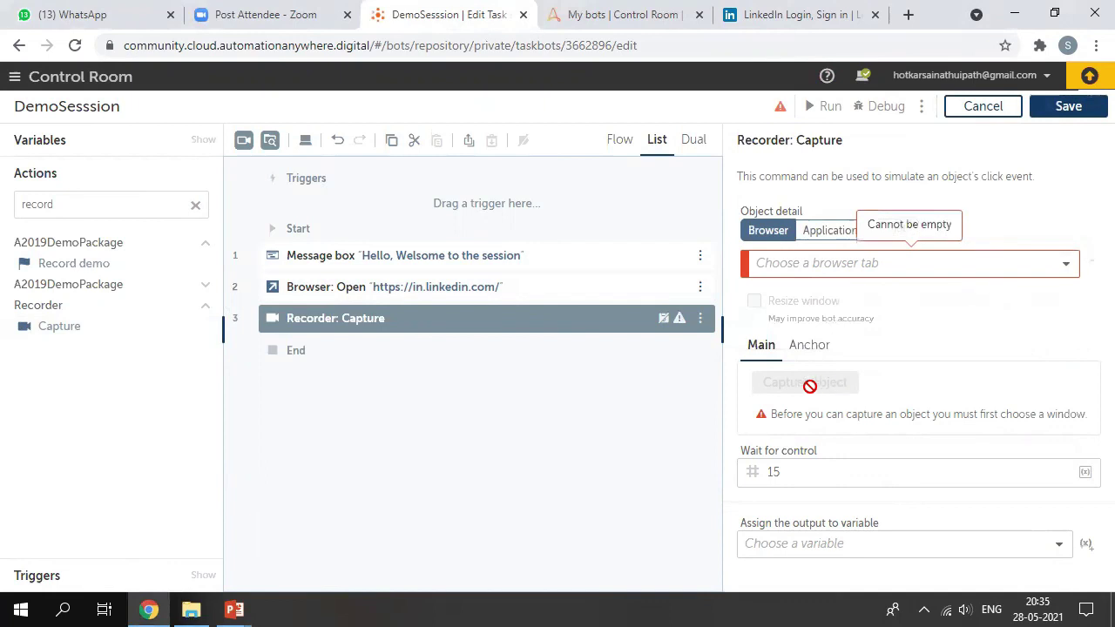
Check the LinkedIn sign-in and My bots tabs, and open the Capture action's output variable choices in the DemoSesssion editor.
click(796, 14)
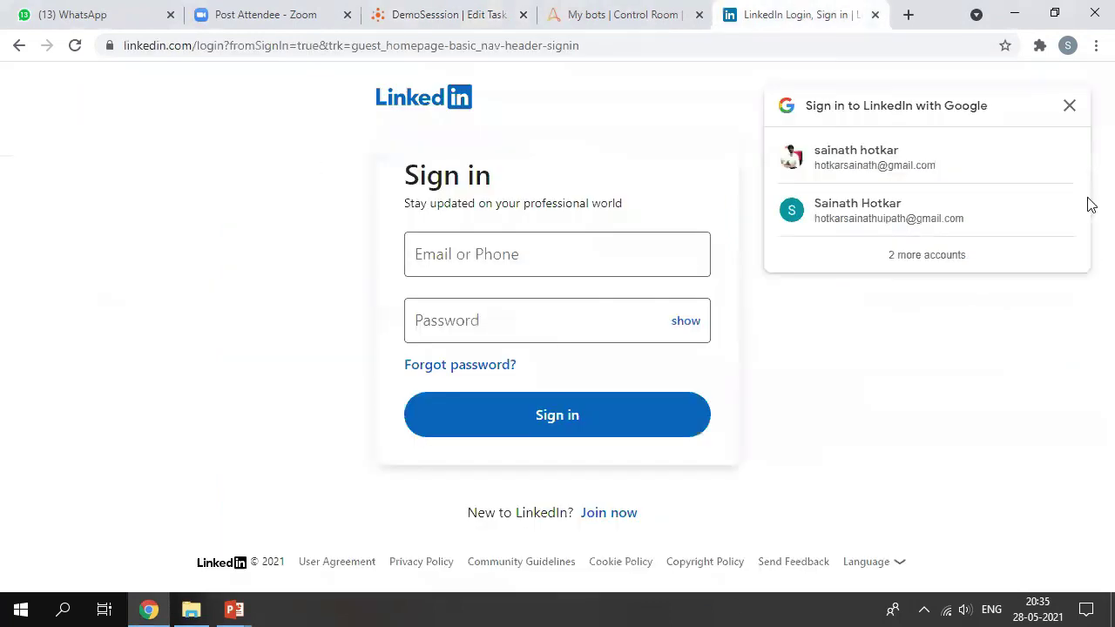
key(ctrl+shift+Tab)
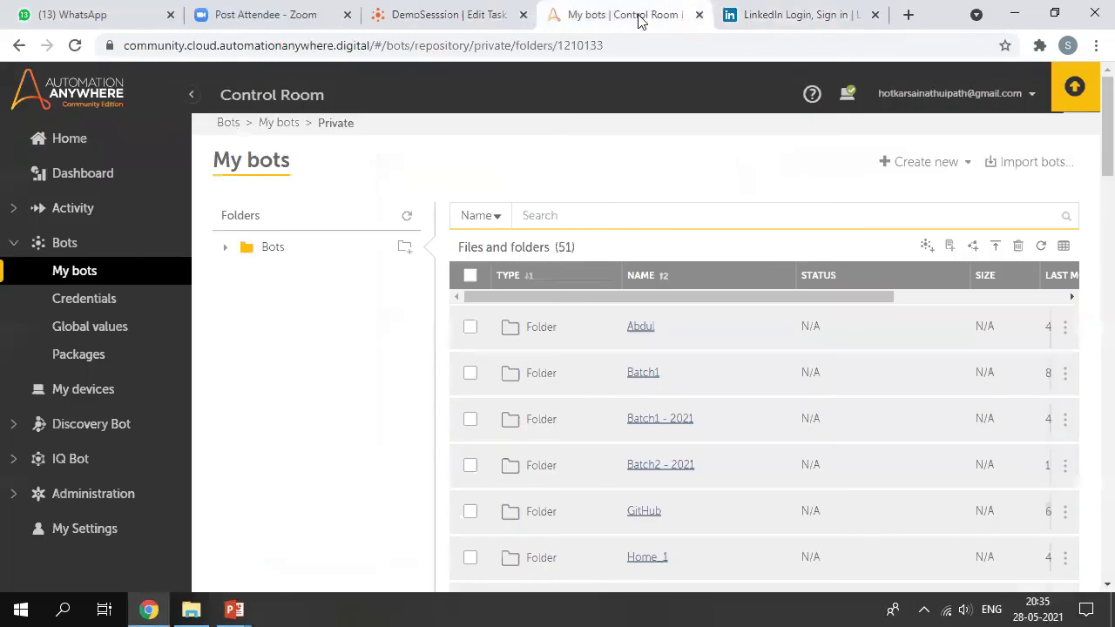
click(784, 24)
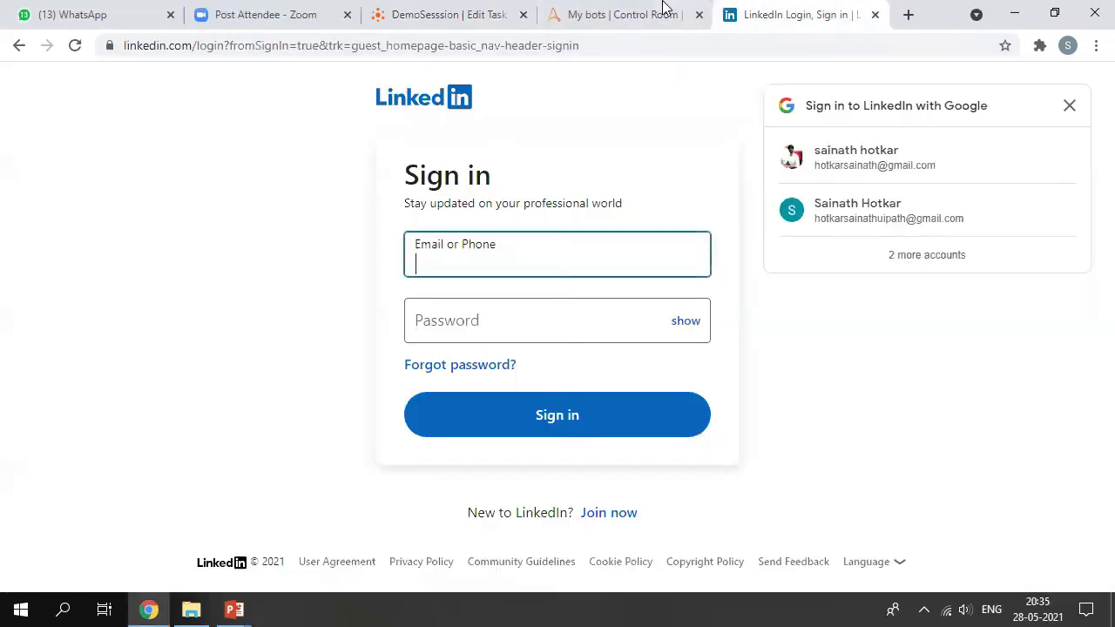
click(570, 12)
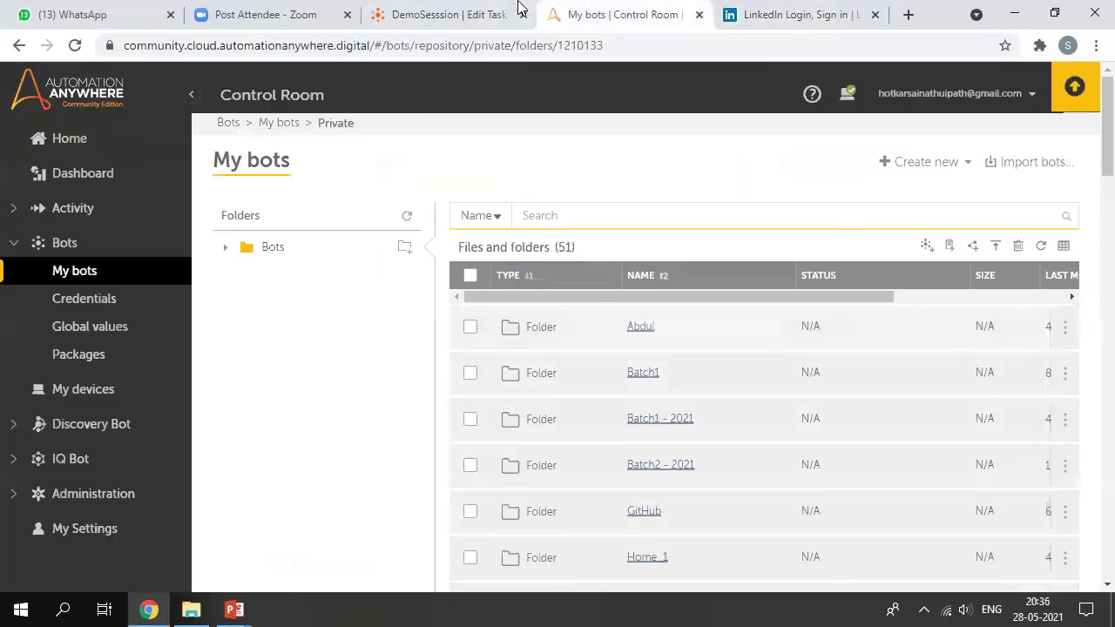
key(ctrl+shift+Tab)
click(890, 546)
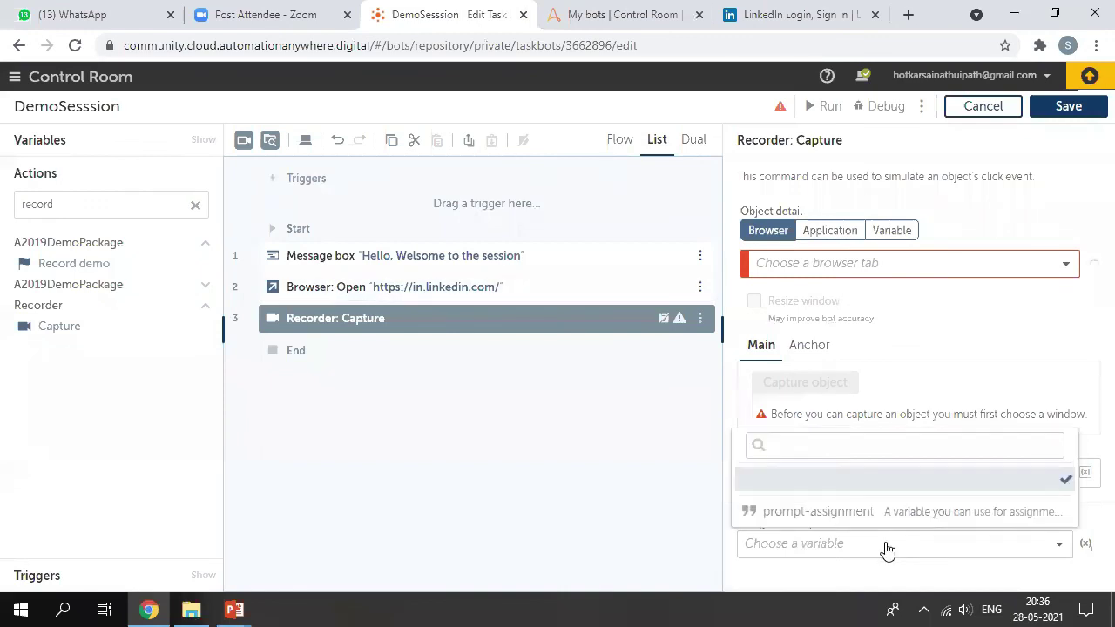